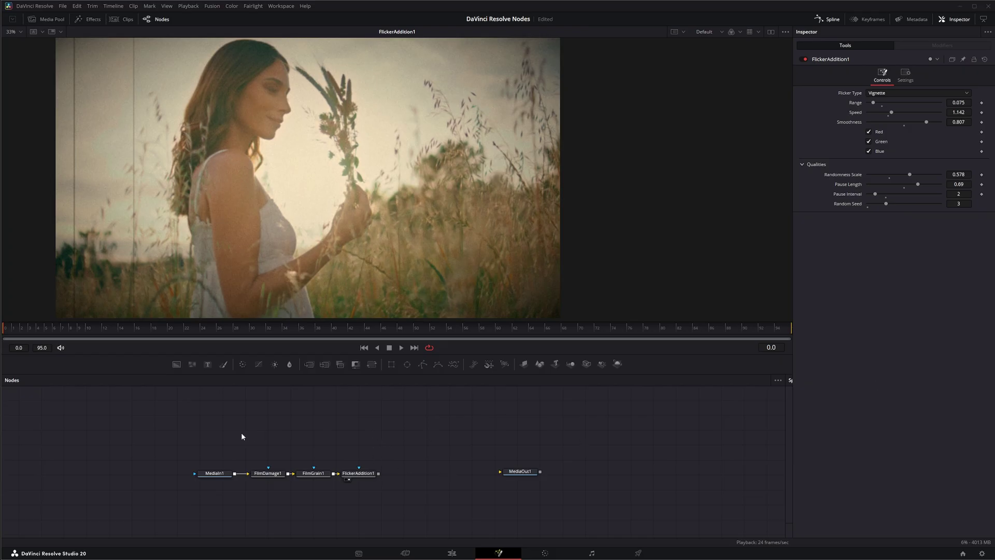
- Preview the existing film effect chain, then detach MediaIn1 from FilmDamage1
left_click_drag(251, 420, 377, 498)
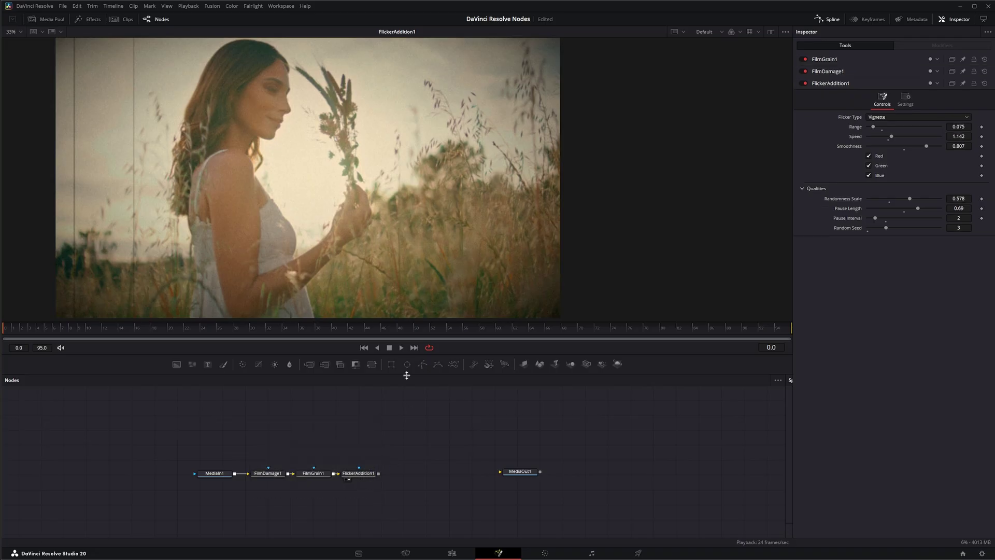
left_click(401, 348)
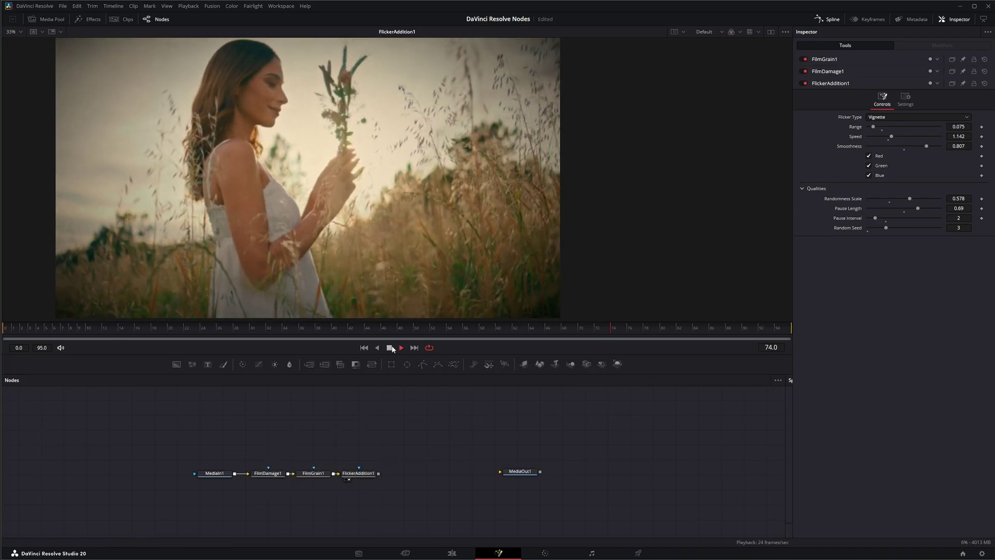
left_click(389, 347)
left_click(389, 348)
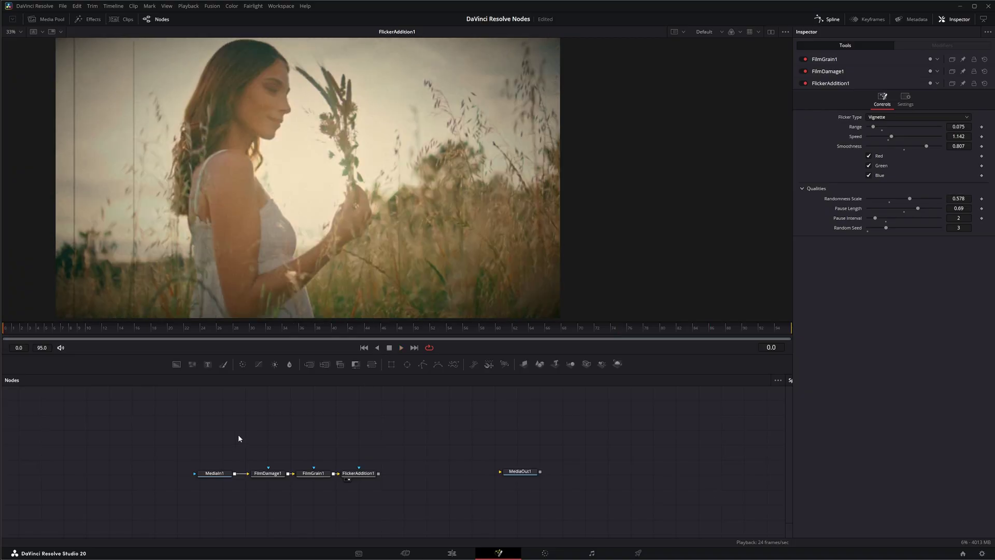
left_click_drag(261, 444, 269, 493)
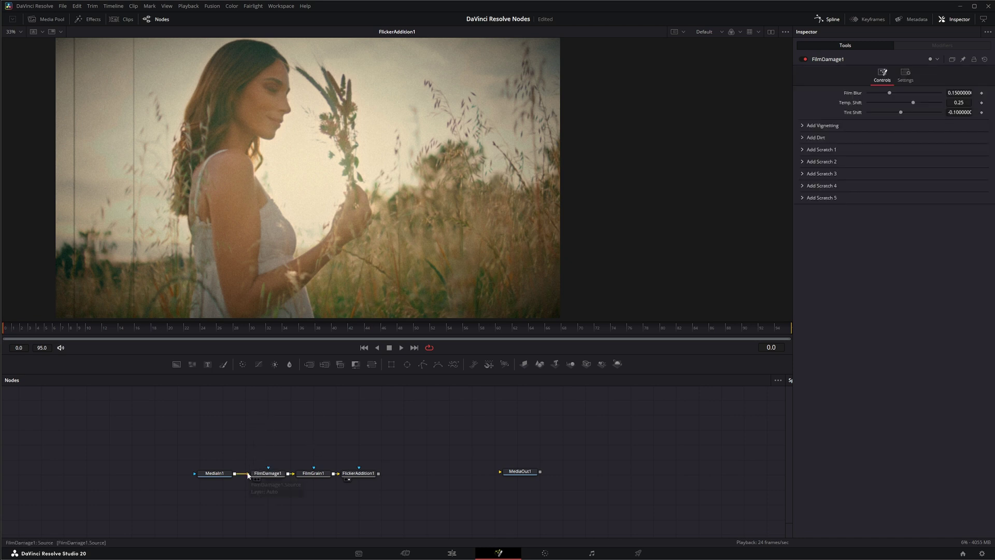
left_click_drag(249, 475, 211, 441)
- Add a Film Look Creator node fed by MediaIn1 via the tool search
key("shift+space")
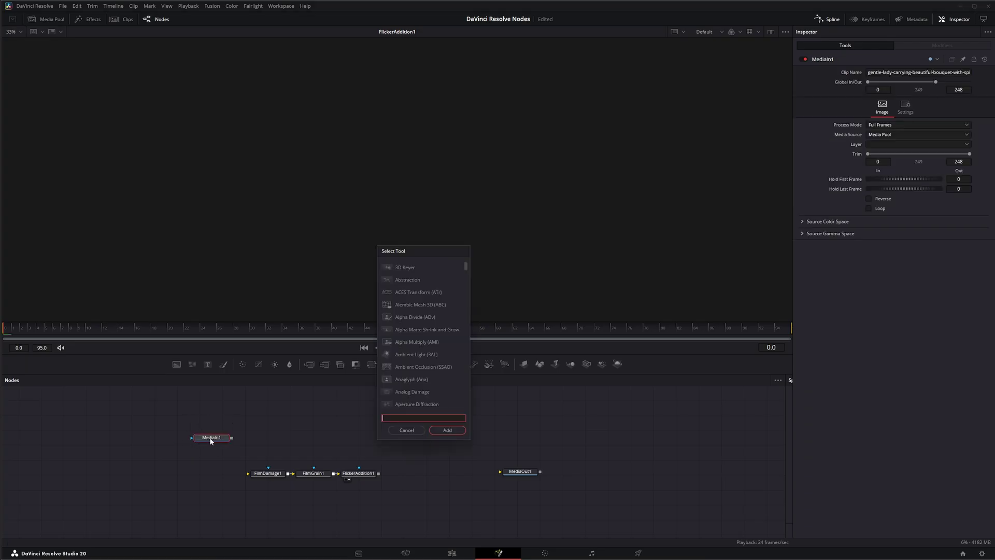
type("film")
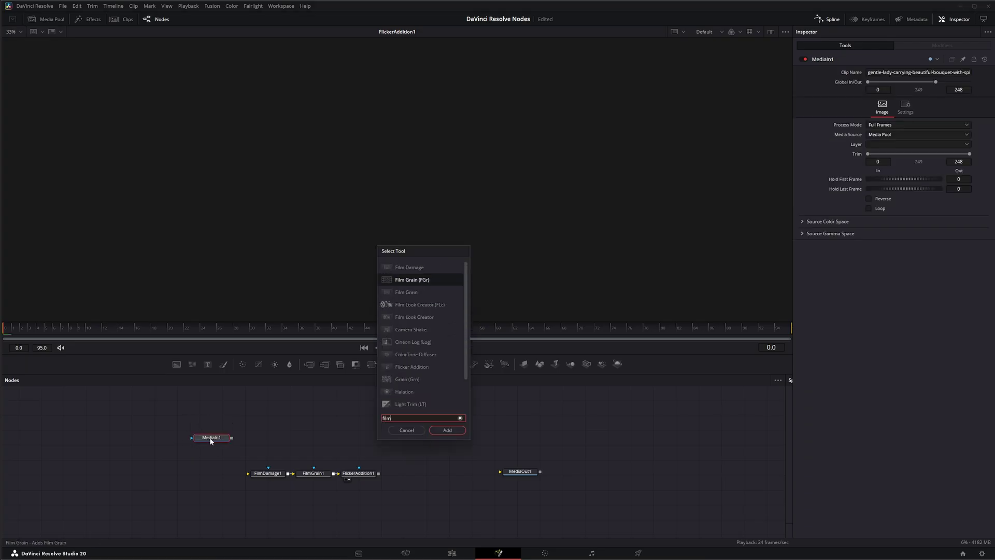
left_click(412, 316)
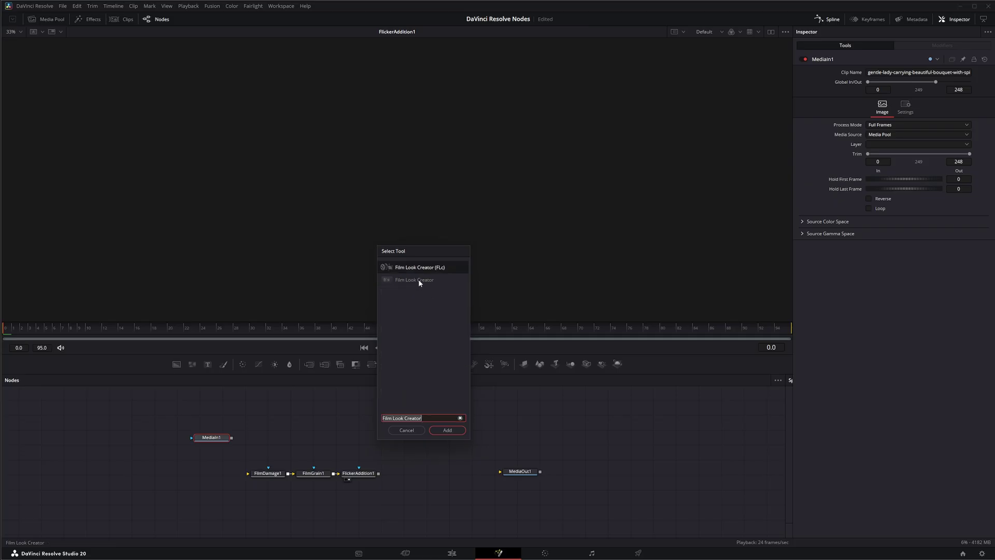
left_click(418, 282)
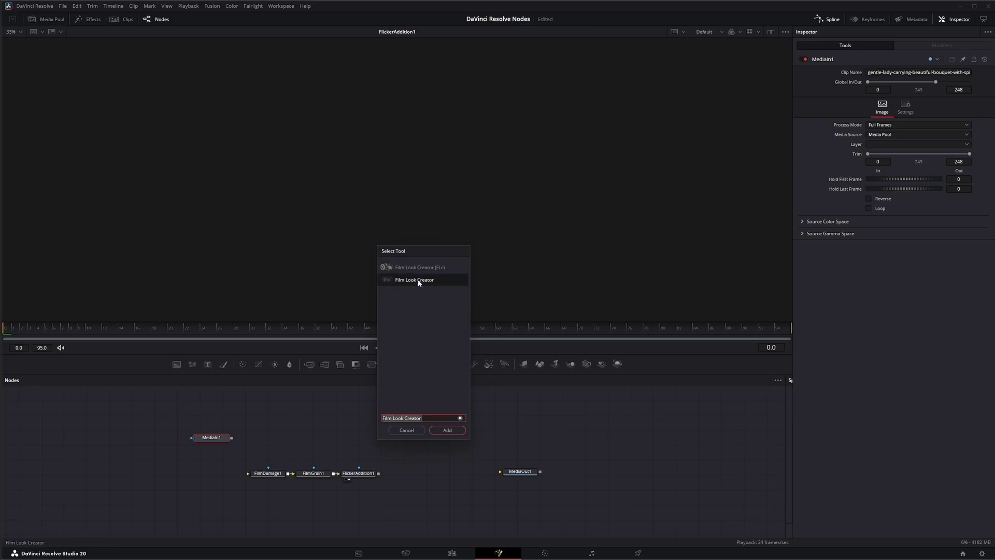
left_click(449, 431)
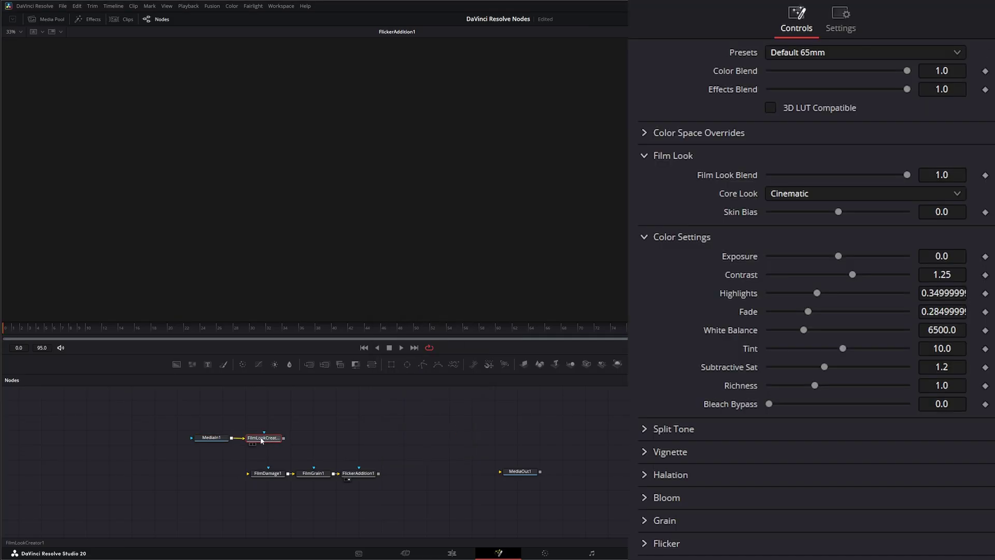
- Show the FilmLookCreator1 output in the viewer and select the node to display its Inspector controls
left_click_drag(270, 441, 311, 233)
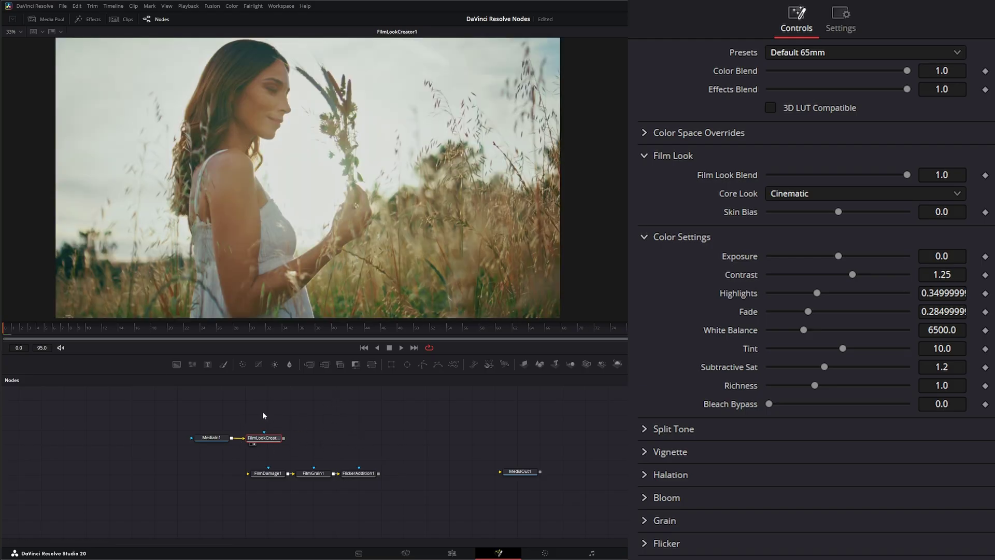
left_click_drag(238, 403, 274, 439)
key("shift+9")
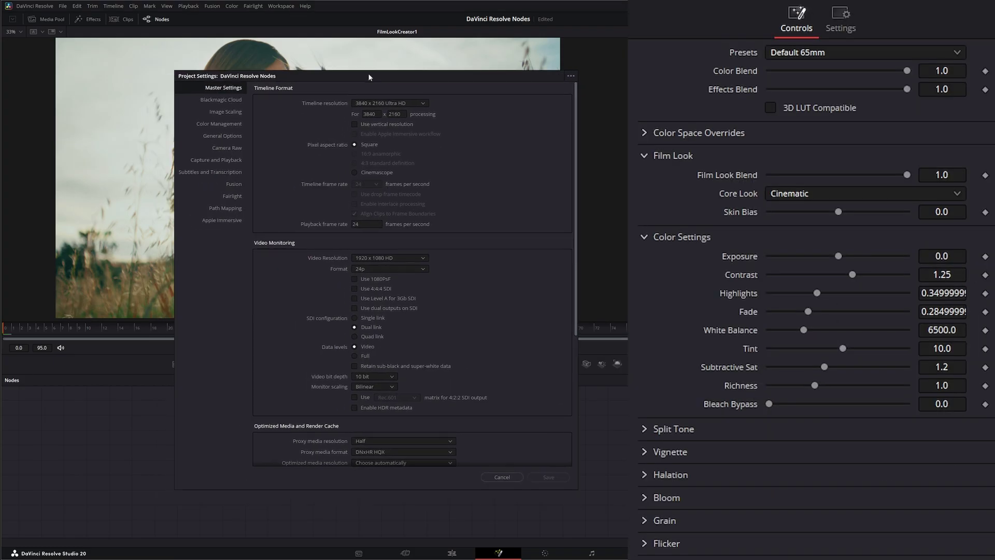
left_click(217, 124)
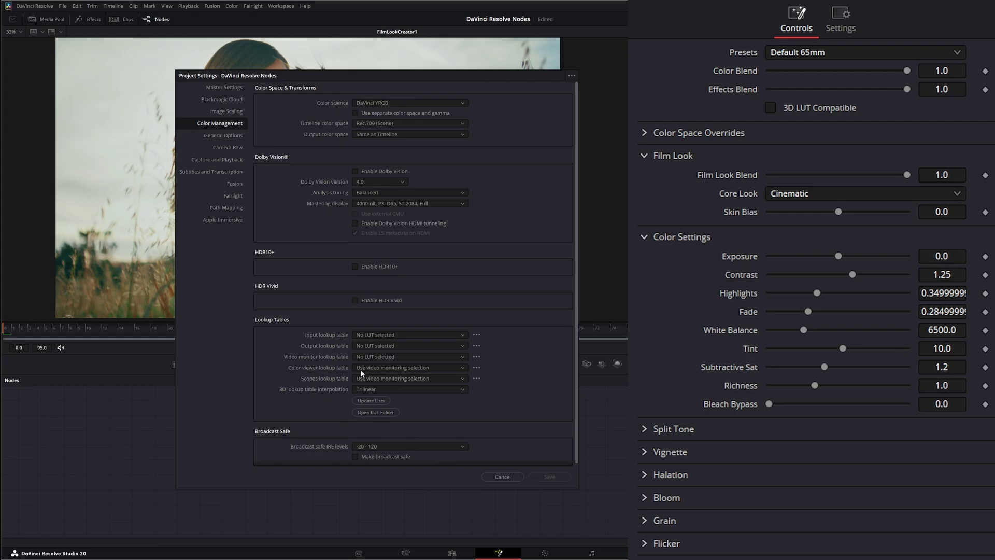
left_click_drag(376, 75, 542, 82)
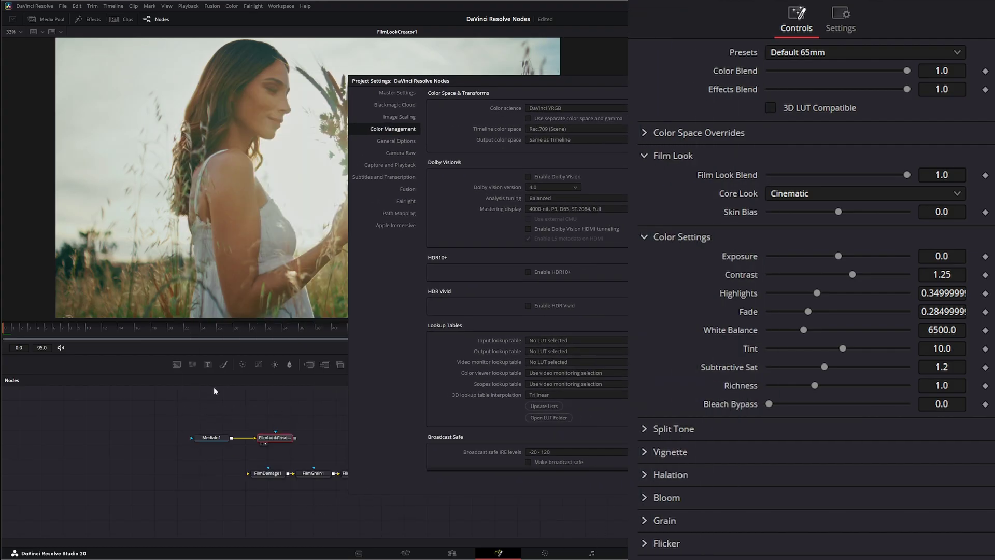
left_click_drag(534, 82, 448, 82)
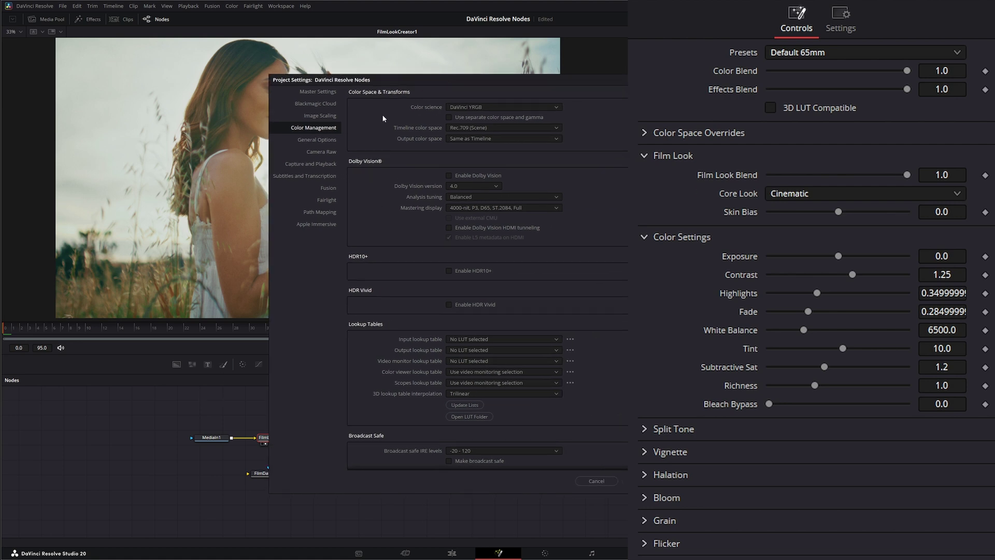
left_click(469, 107)
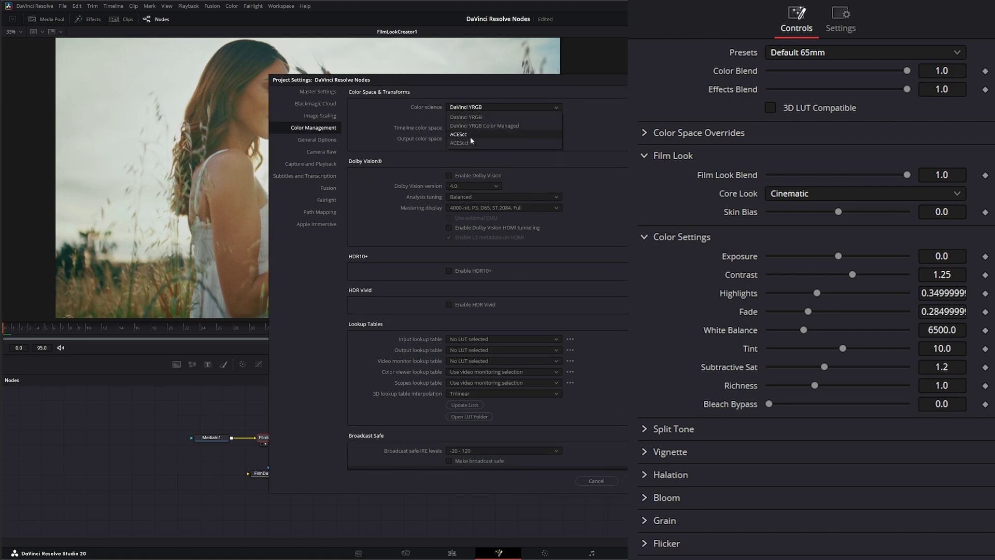
left_click(480, 127)
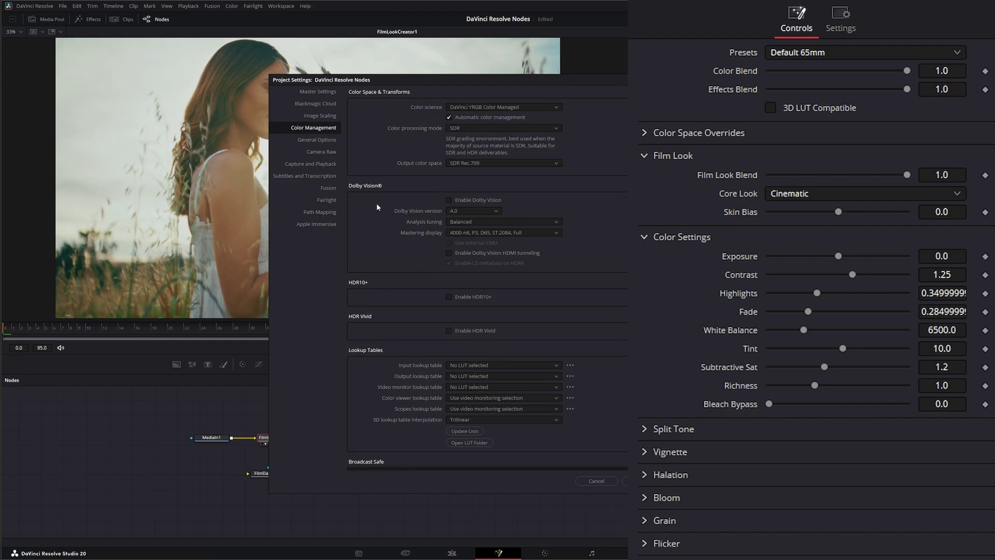
left_click(477, 107)
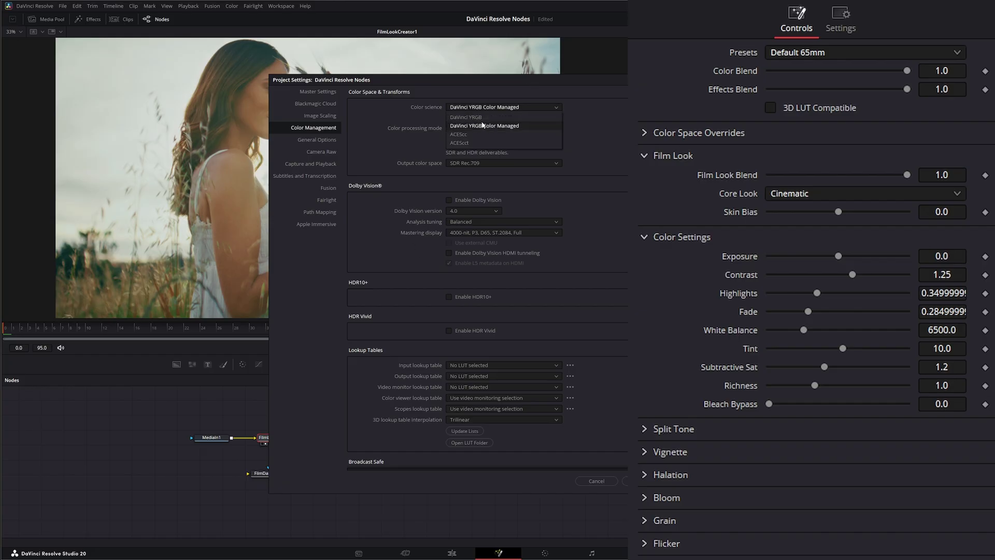
left_click(466, 139)
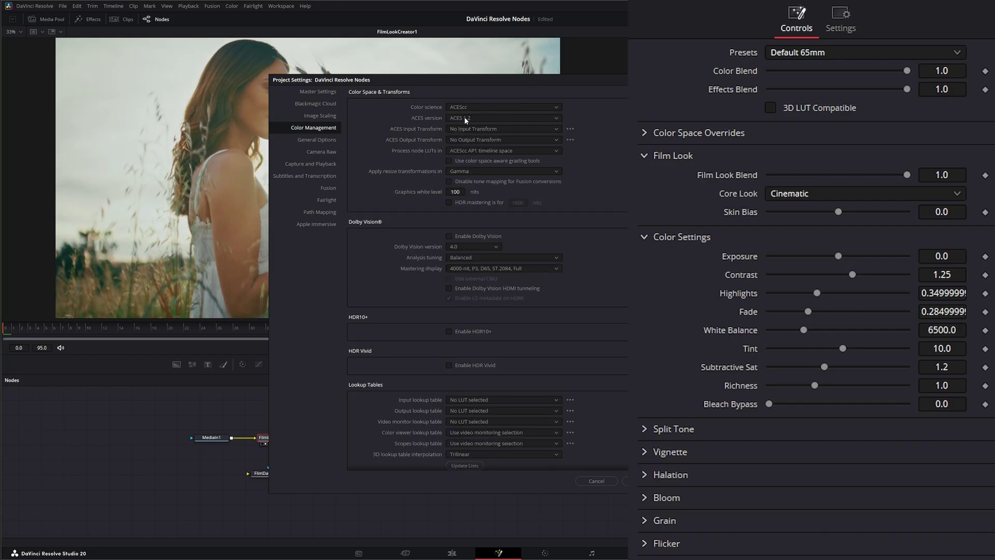
left_click(464, 118)
left_click(466, 129)
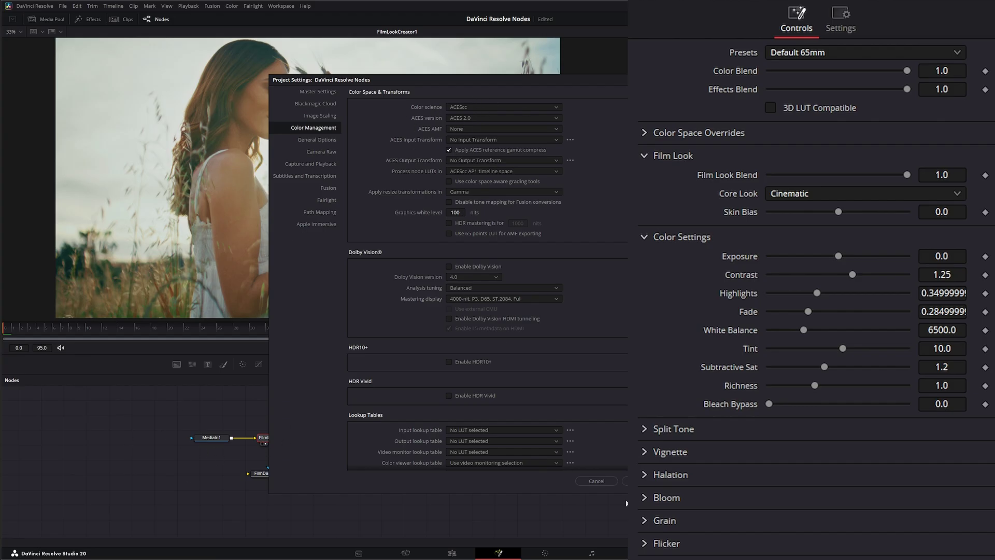
left_click(596, 481)
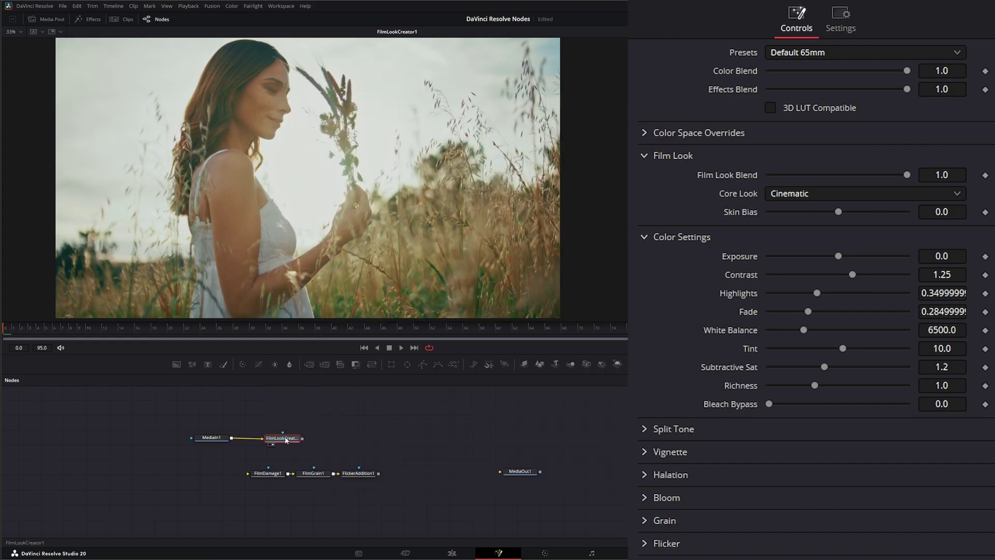
- Apply the Default 35mm preset and compare it with the ungraded MediaIn1 image
left_click(785, 52)
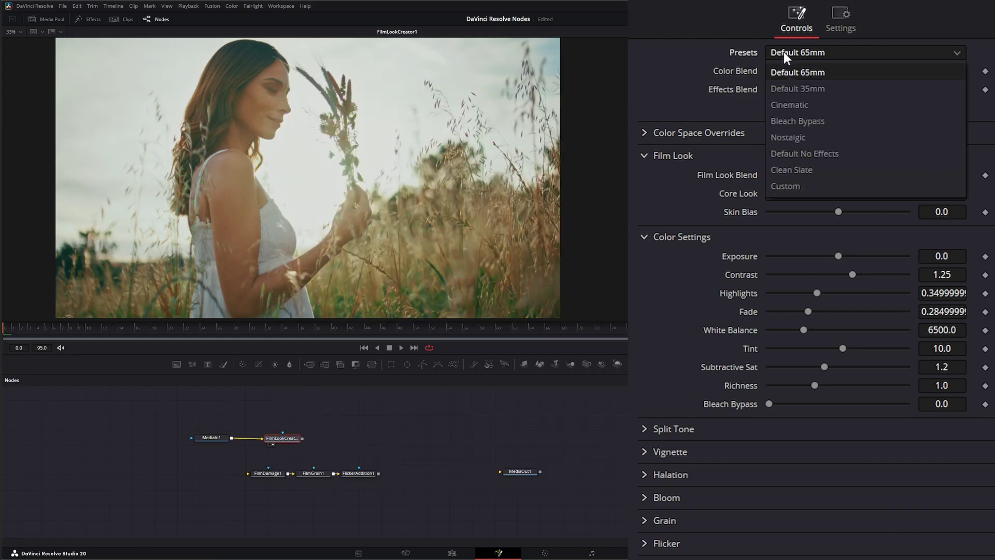
left_click(804, 89)
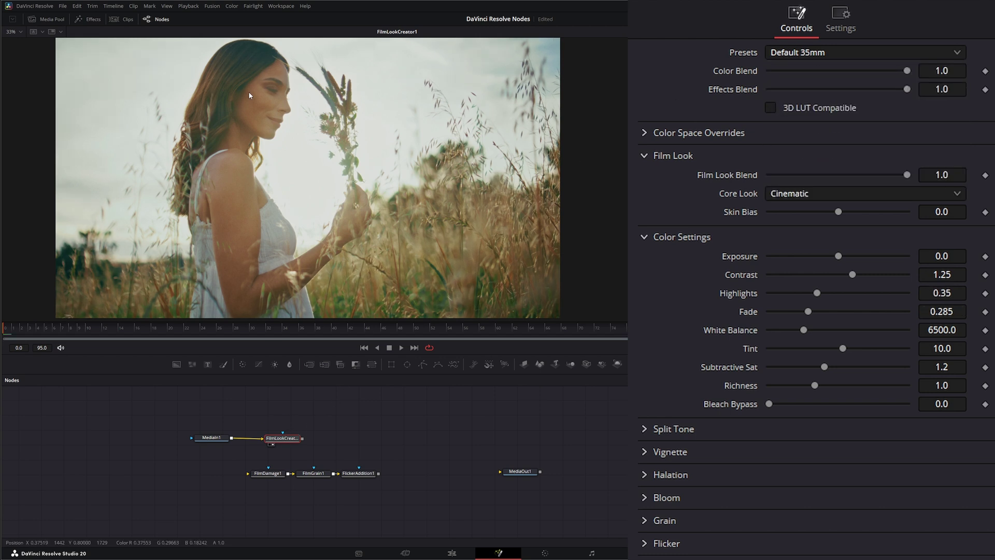
left_click(201, 443)
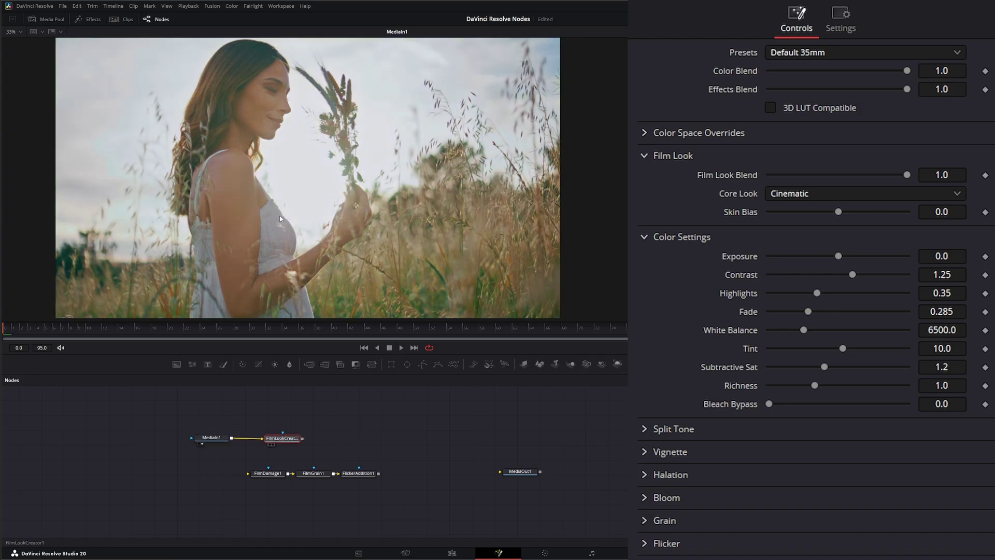
key("1")
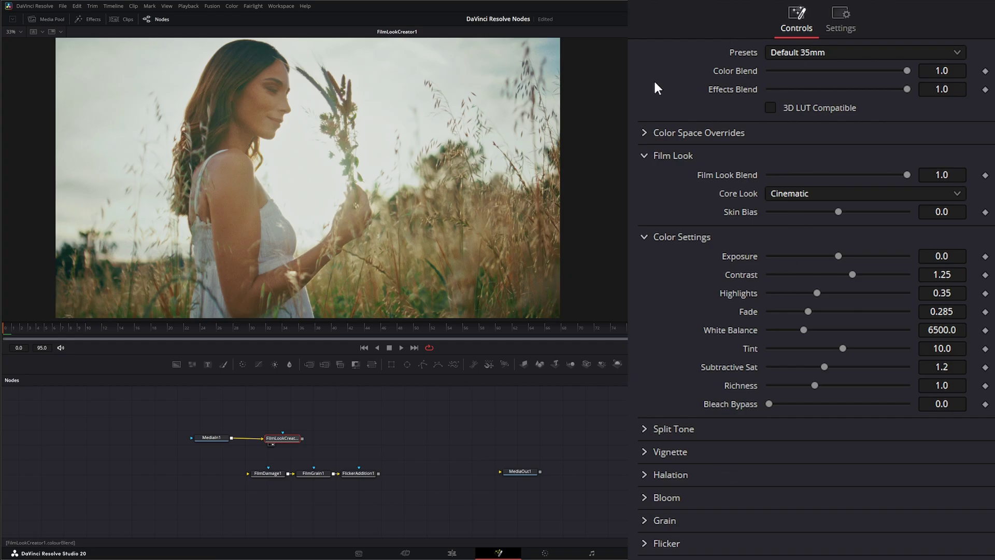
- Tidy the node positions and make MediaIn1 active to inspect its clip settings
left_click_drag(253, 412, 321, 449)
mouse_move(211, 440)
left_mouse_down()
mouse_move(205, 425)
mouse_move(202, 444)
mouse_move(220, 442)
left_mouse_up()
left_click(219, 443)
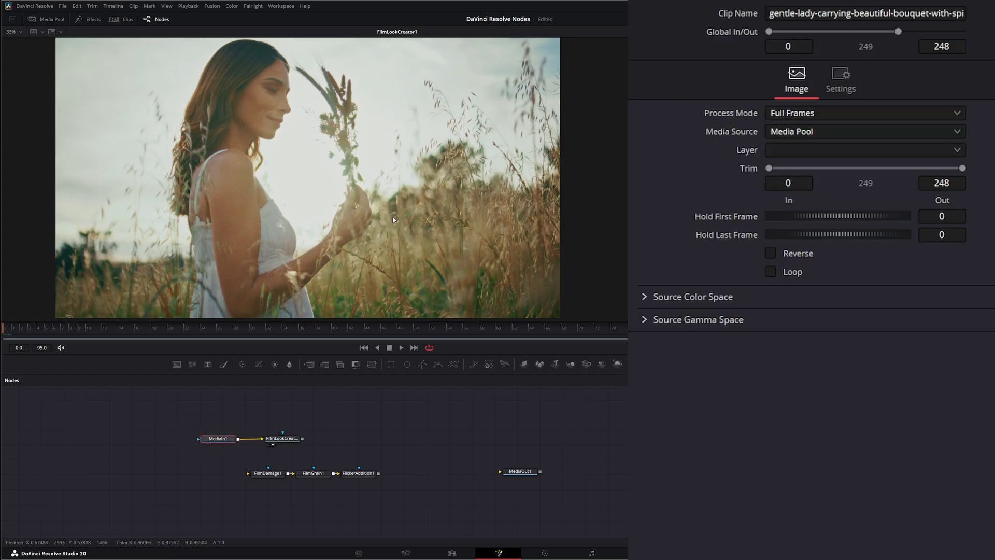
- Set project color science to DaVinci YRGB Color Managed and expand the Color Space Overrides
left_click(283, 439)
left_click_drag(284, 439, 284, 440)
key("shift+9")
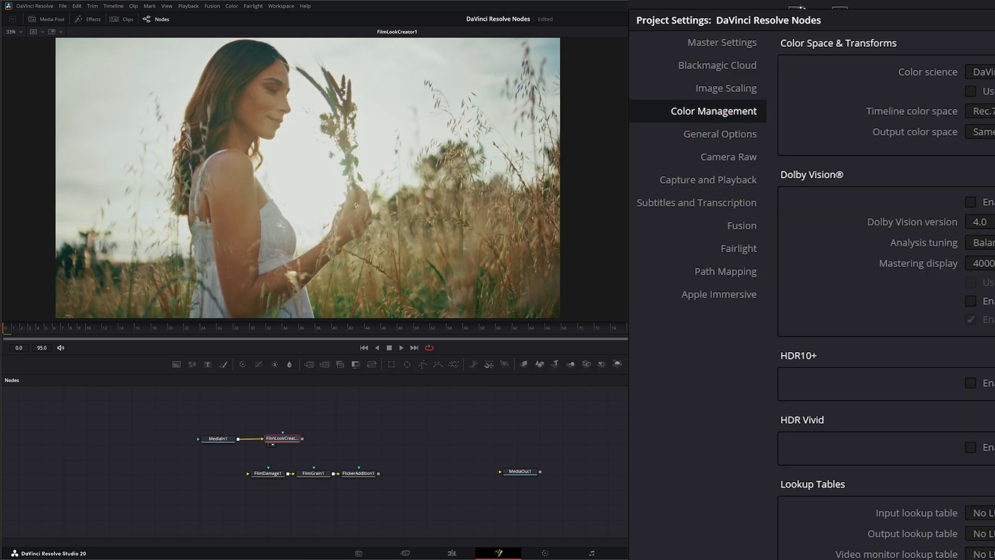
left_click(502, 86)
left_click(523, 106)
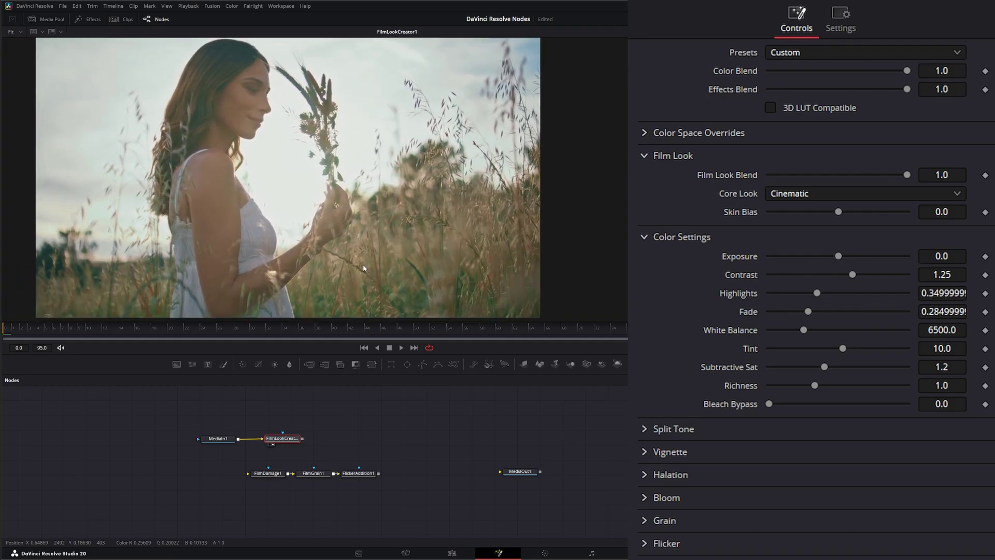
mouse_move(286, 439)
left_mouse_down()
mouse_move(293, 430)
mouse_move(286, 442)
left_mouse_up()
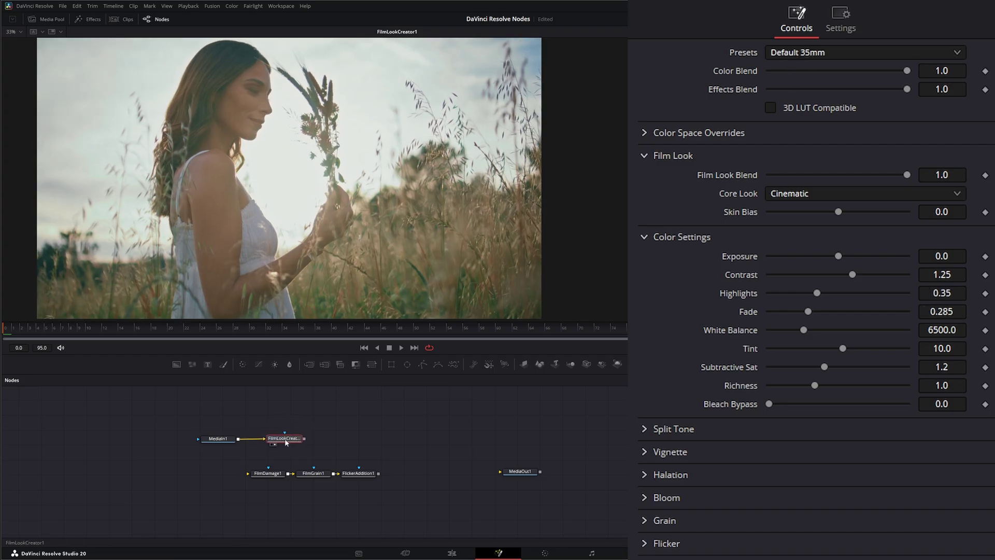
left_click(645, 132)
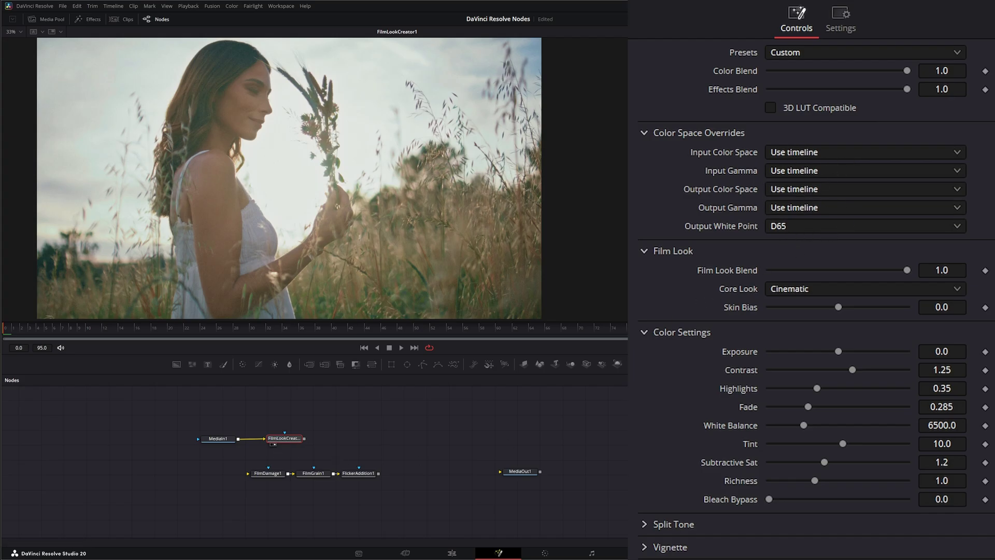
- Switch project color science to plain DaVinci YRGB, then reset the look to Default 35mm
key("shift+9")
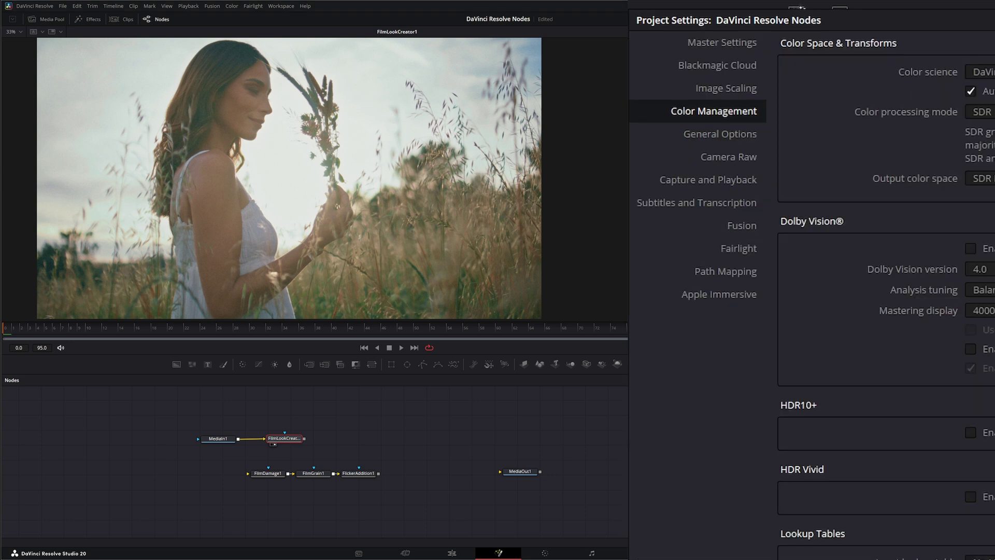
left_click(480, 92)
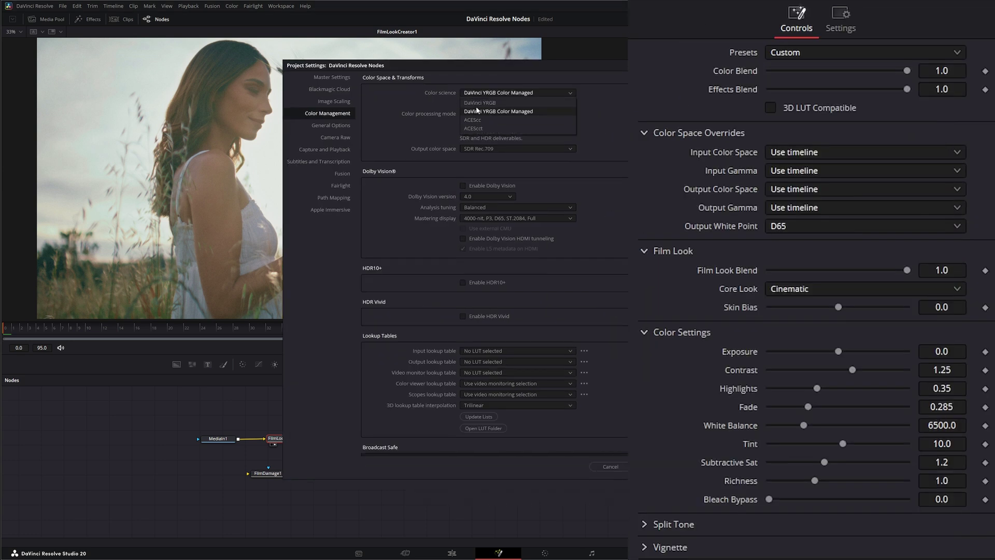
left_click(471, 102)
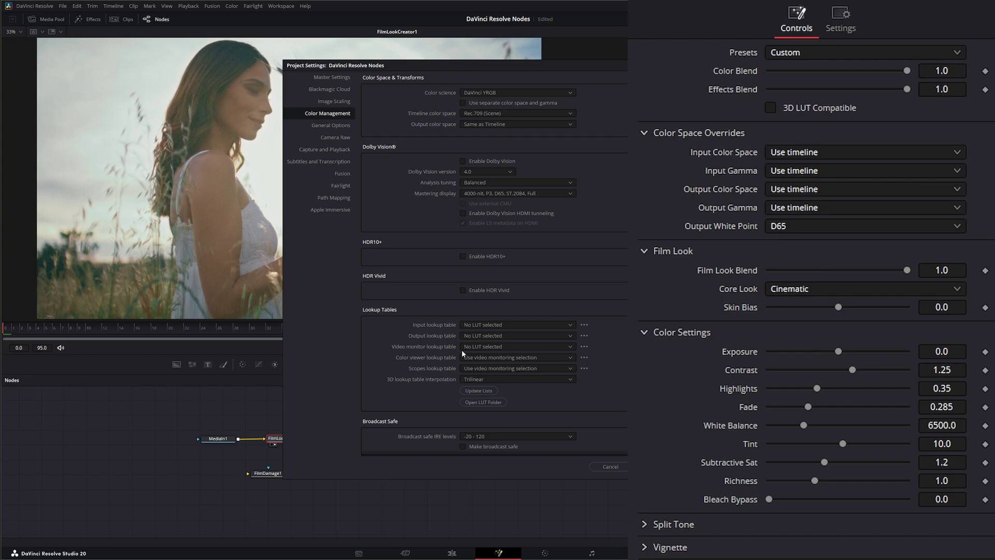
left_click(648, 466)
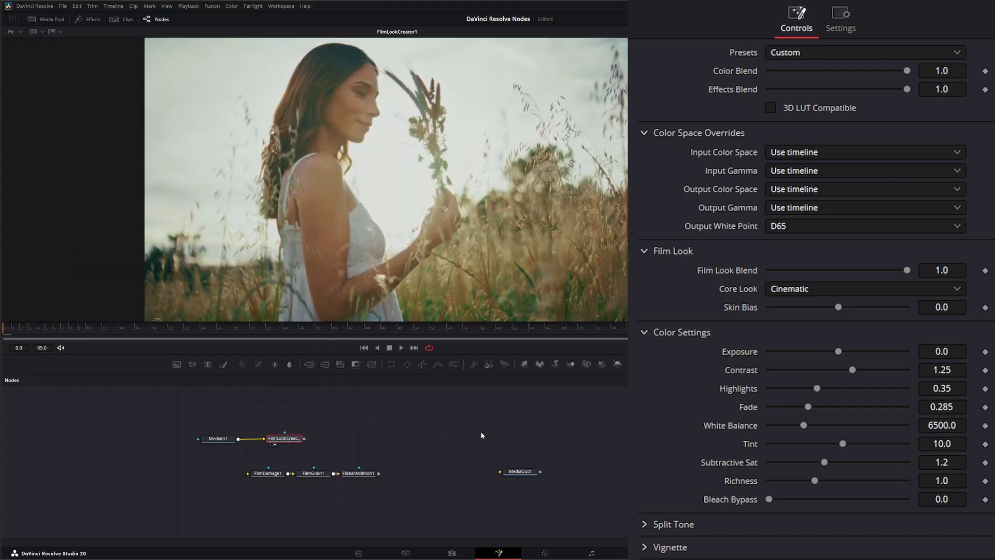
left_click(990, 11)
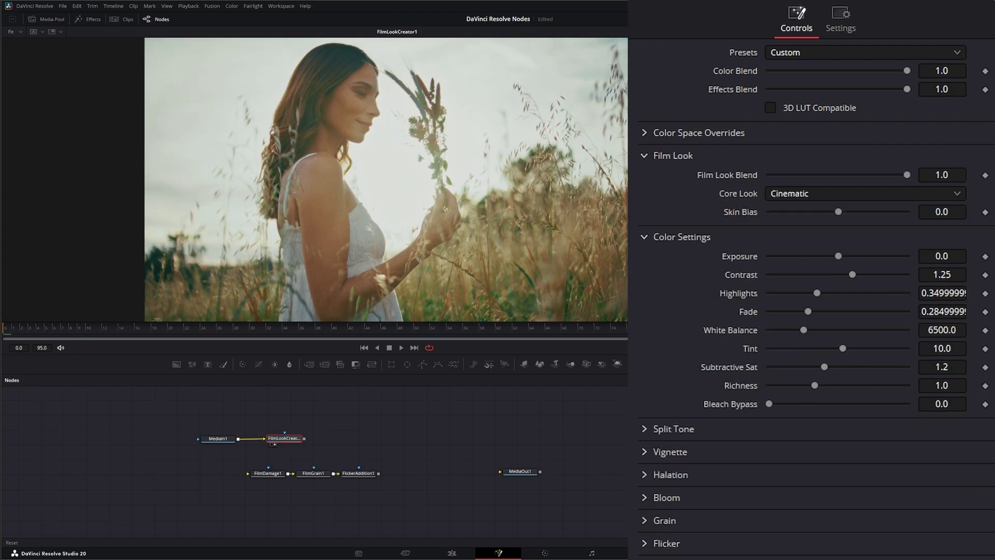
left_click(813, 52)
left_click(807, 92)
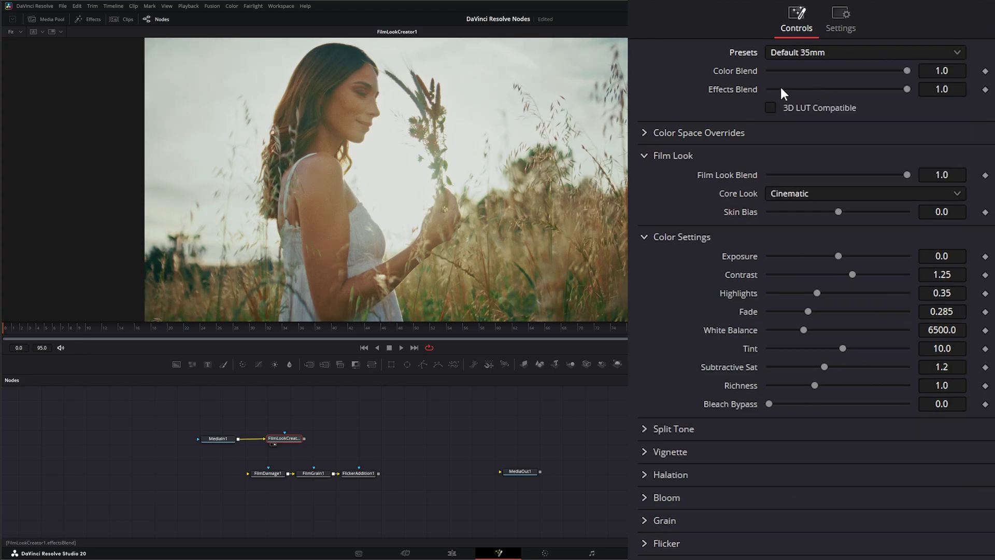
- Set the Color Space Overrides to Rec.709 input and output, both with Linear gamma
left_click(645, 129)
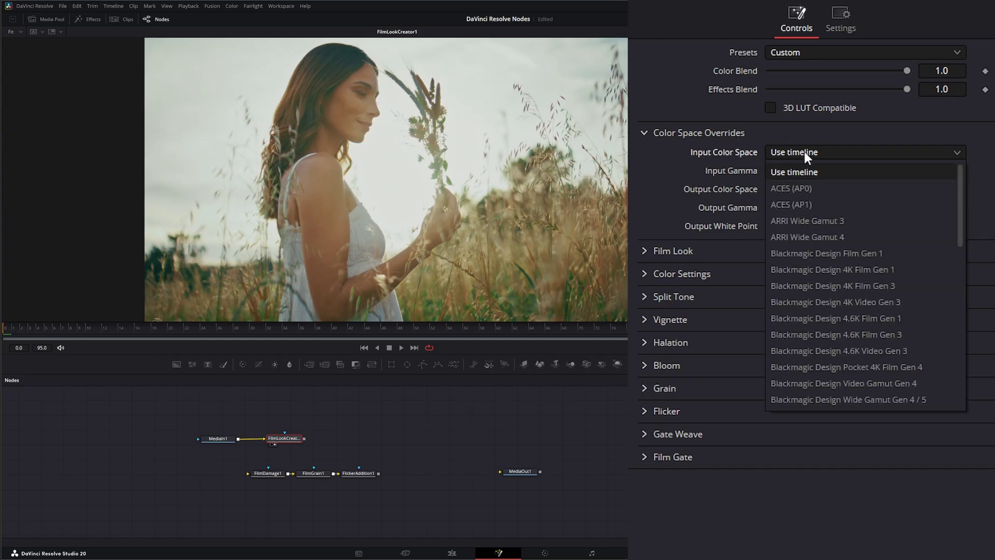
scroll(857, 300, "down", 5)
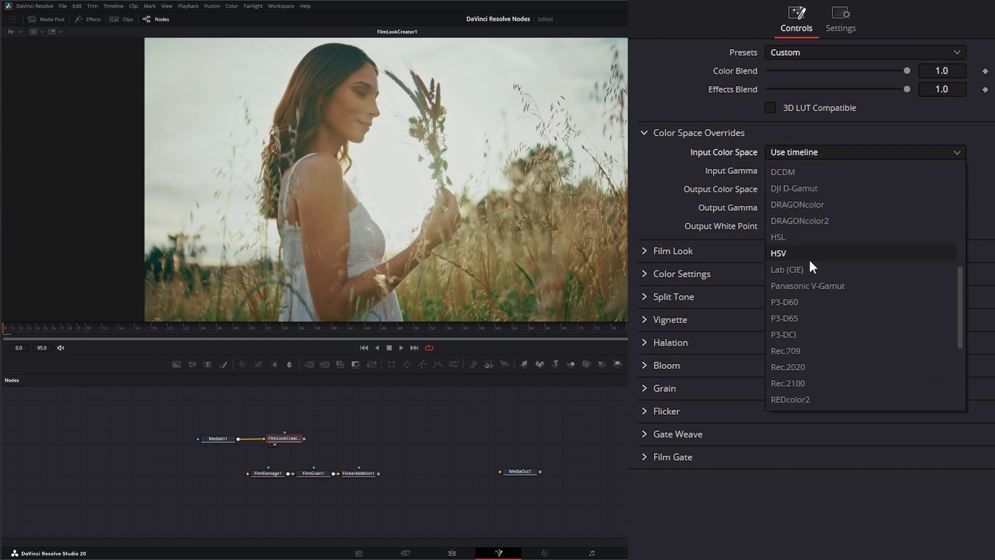
left_click(803, 351)
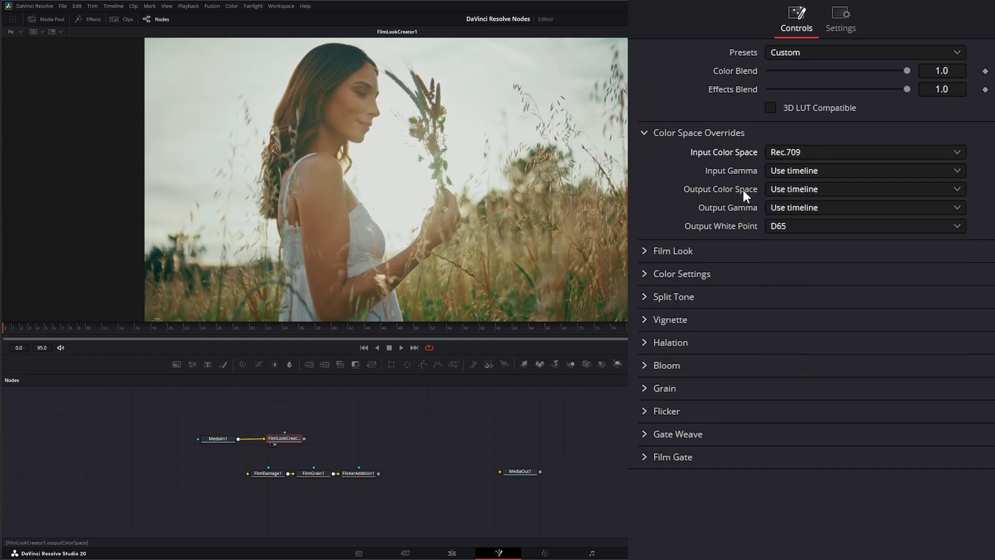
left_click(792, 170)
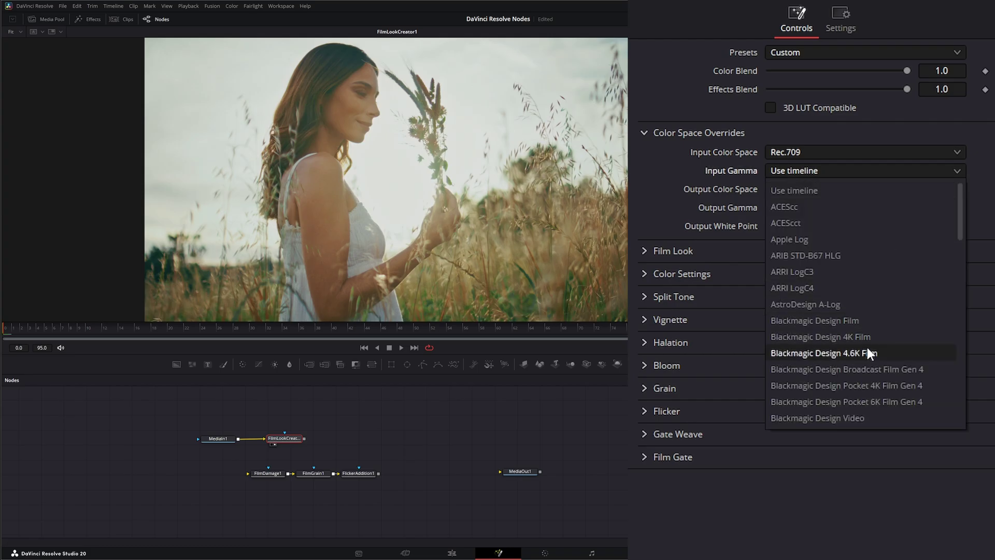
scroll(838, 365, "down", 8)
left_click(806, 302)
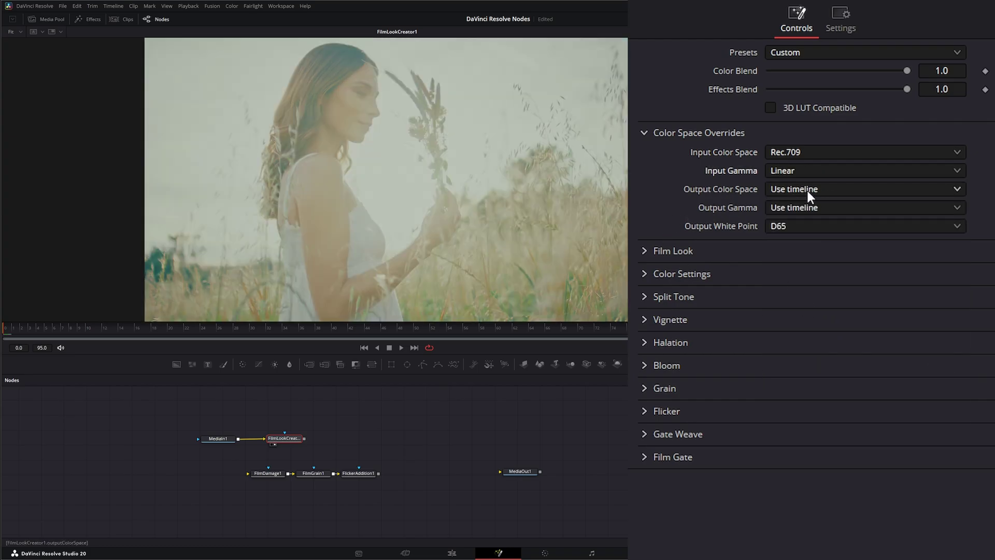
left_click(804, 192)
scroll(834, 424, "down", 5)
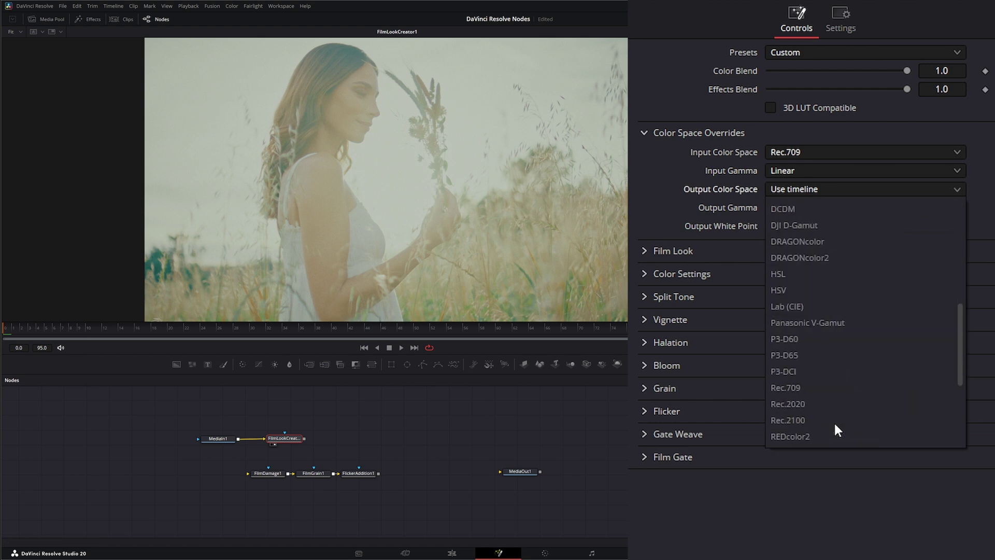
left_click(809, 387)
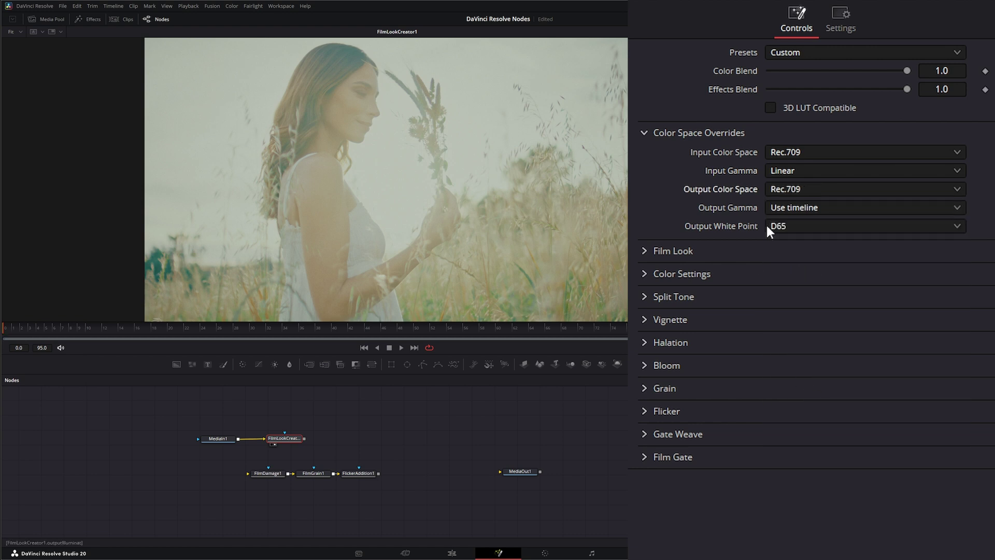
left_click(794, 210)
left_click(803, 384)
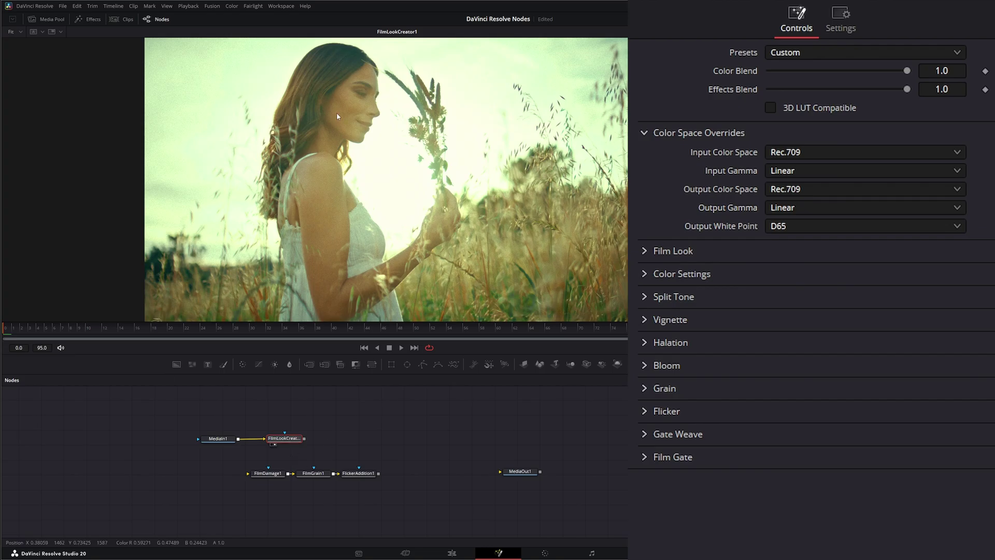
- Collapse the overrides and try the Default 65mm, Default 35mm, Cinematic, Bleach Bypass, Nostalgic and No Effects presets
scroll(466, 225, "down", 2)
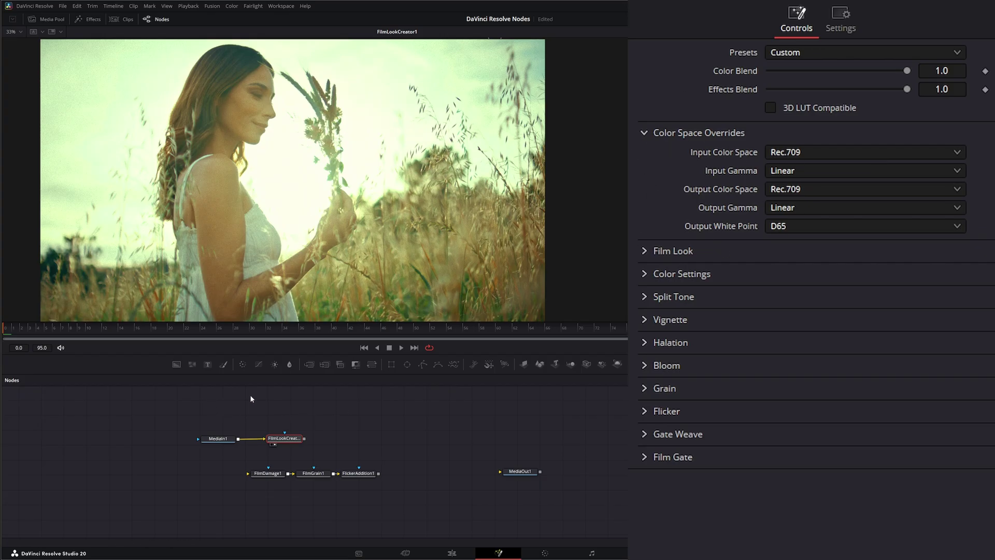
left_click_drag(290, 439, 289, 438)
left_click(642, 132)
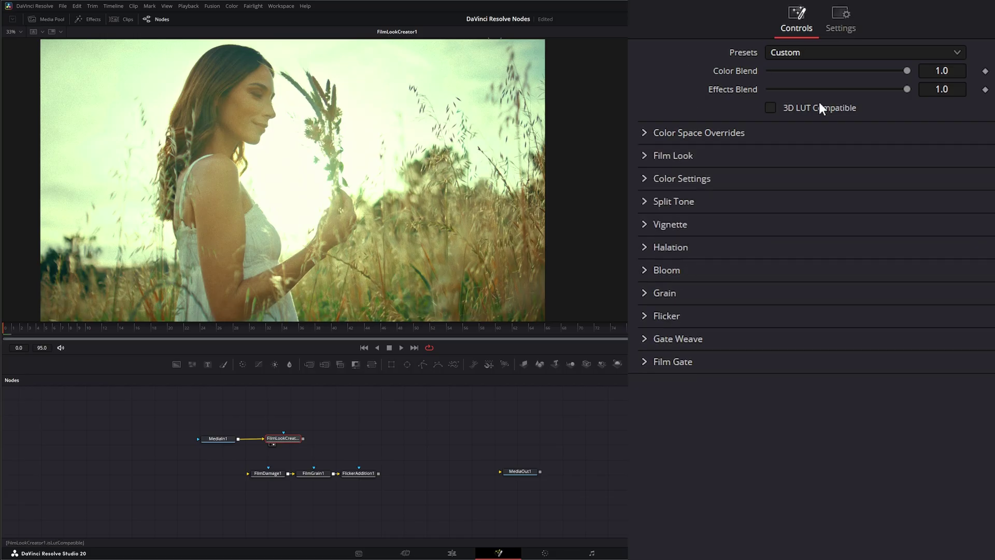
left_click(781, 52)
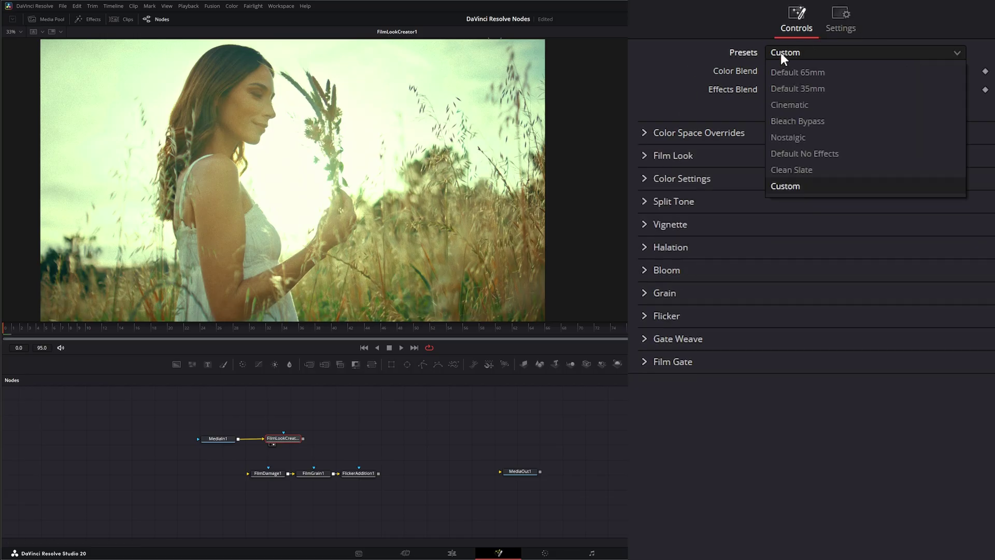
left_click(803, 73)
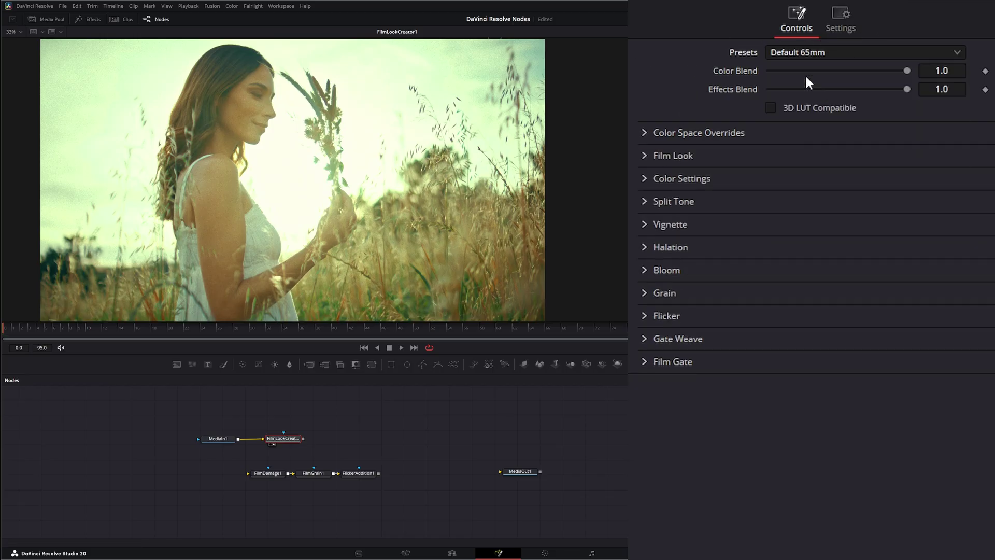
left_click(817, 53)
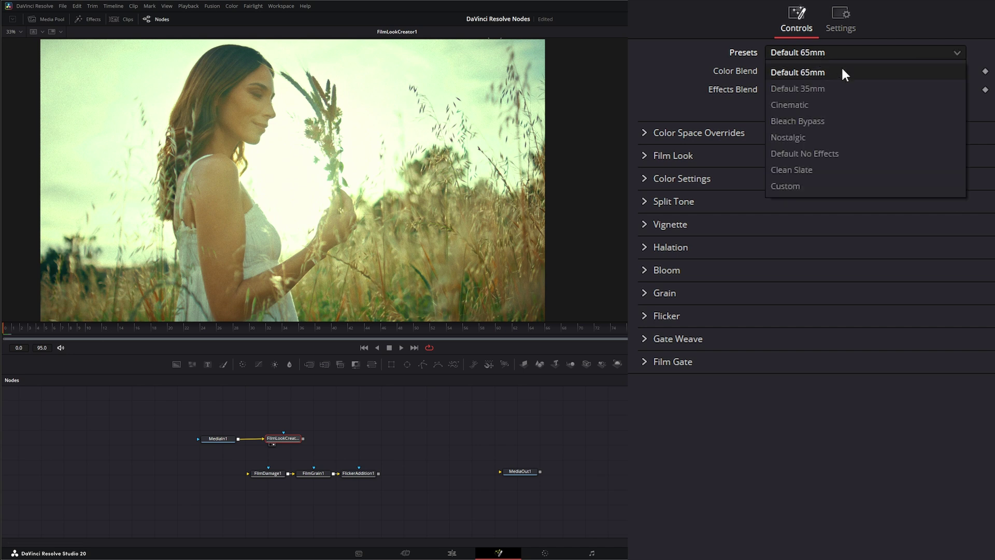
left_click(819, 87)
left_click(797, 48)
left_click(815, 104)
left_click(804, 52)
left_click(824, 122)
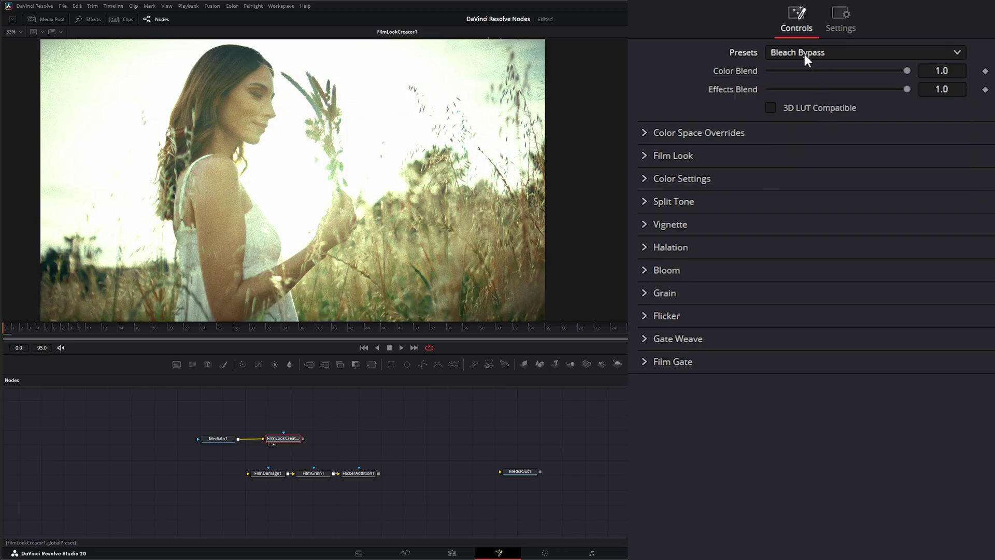
left_click(804, 54)
left_click(820, 138)
left_click(803, 52)
left_click(822, 154)
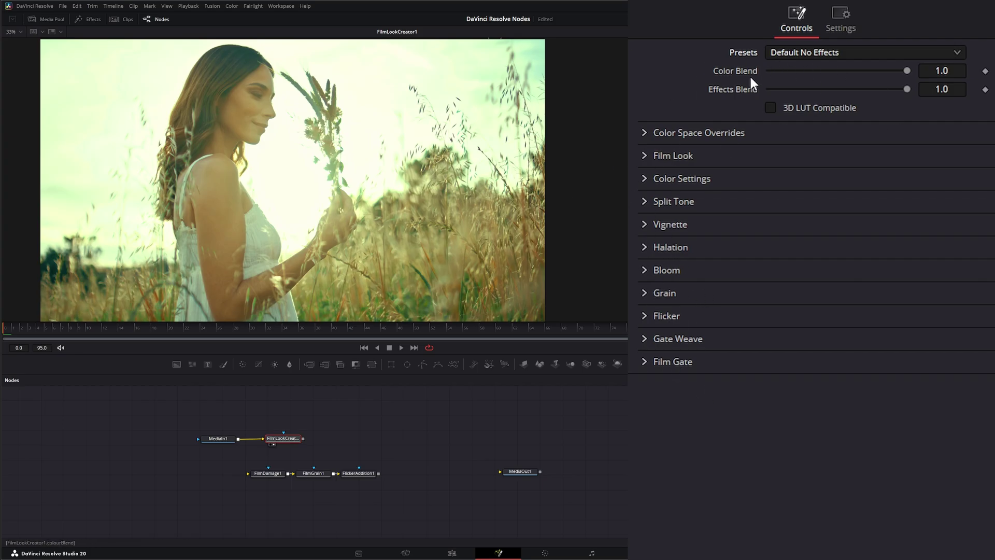
- Try Clean Slate and Custom, settle on Default 35mm, then play the clip and return to start
left_click(892, 53)
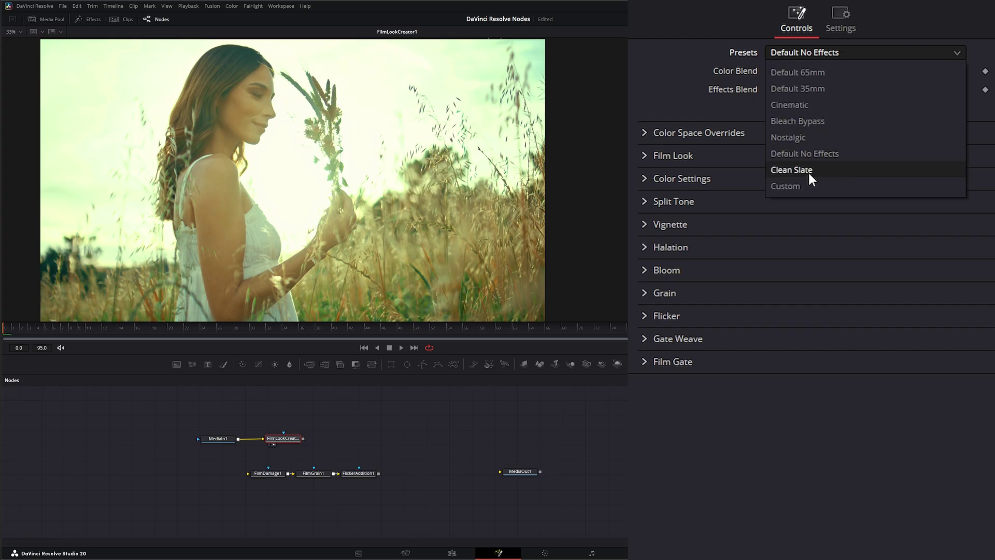
left_click(793, 170)
left_click(788, 53)
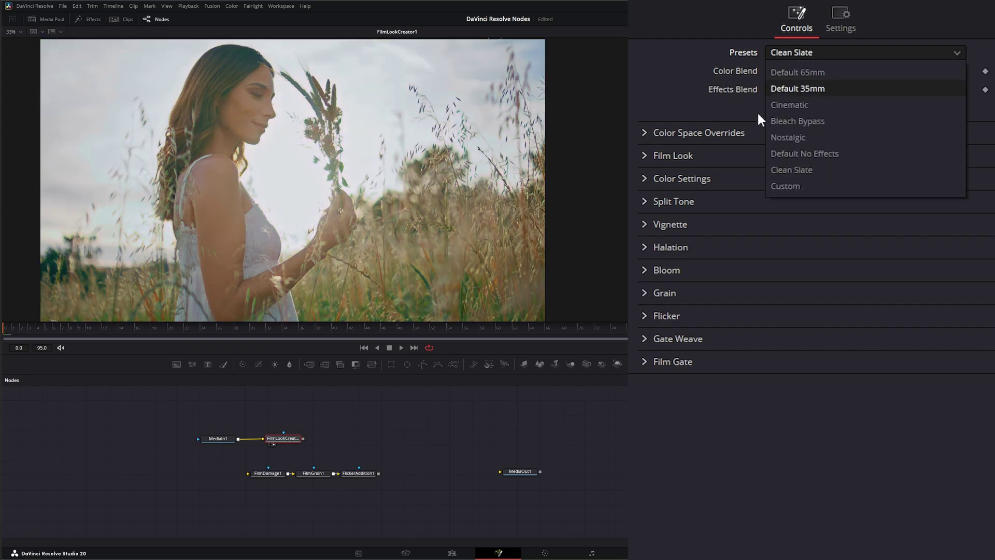
left_click(792, 187)
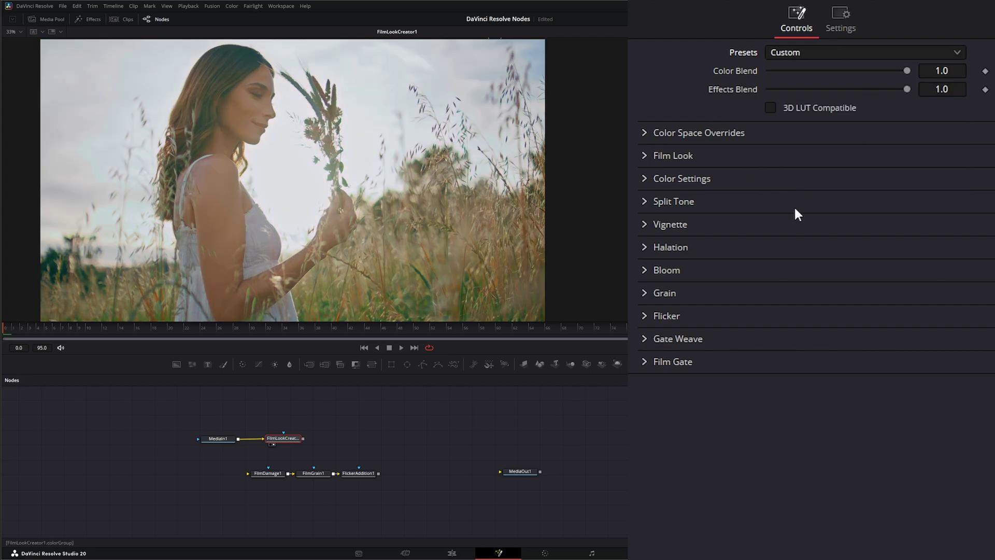
left_click(796, 54)
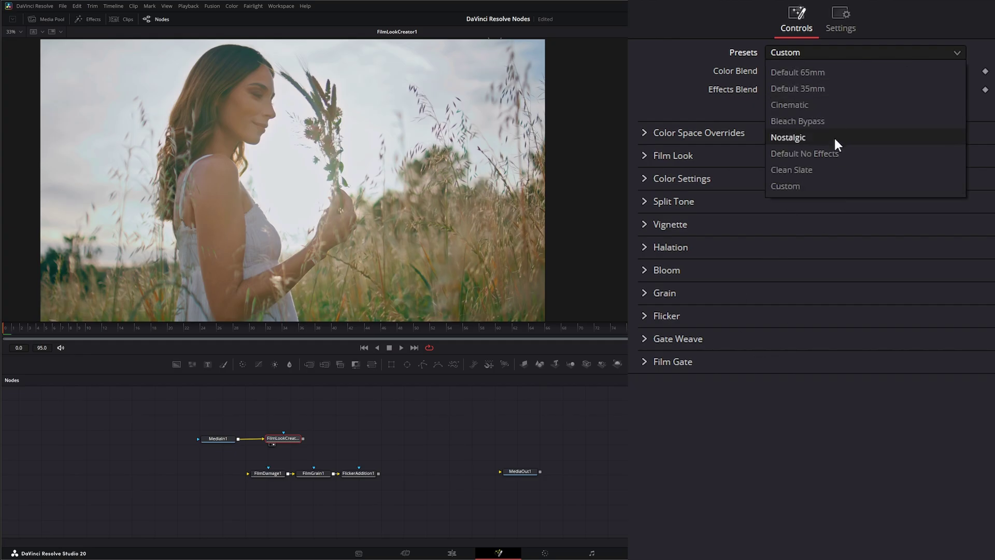
left_click(815, 88)
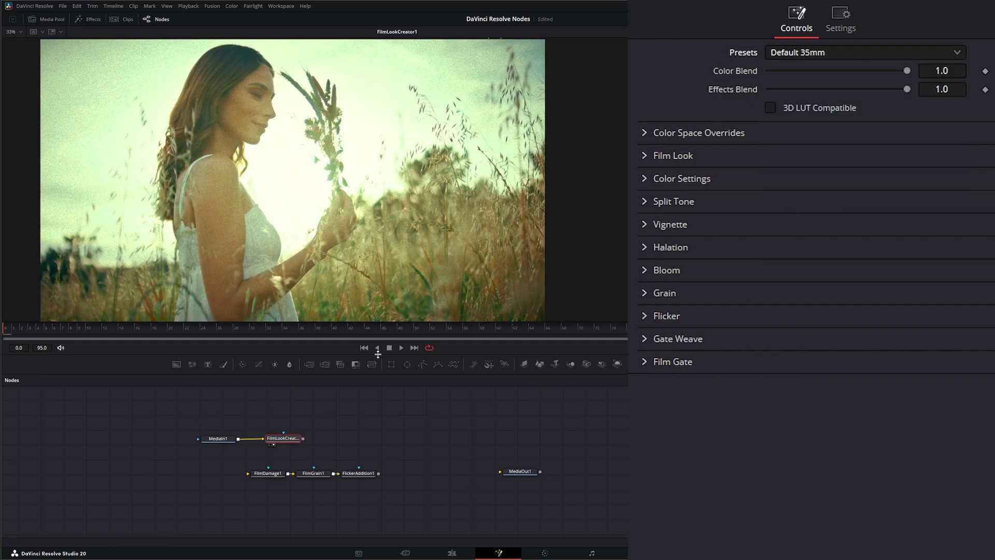
left_click(401, 347)
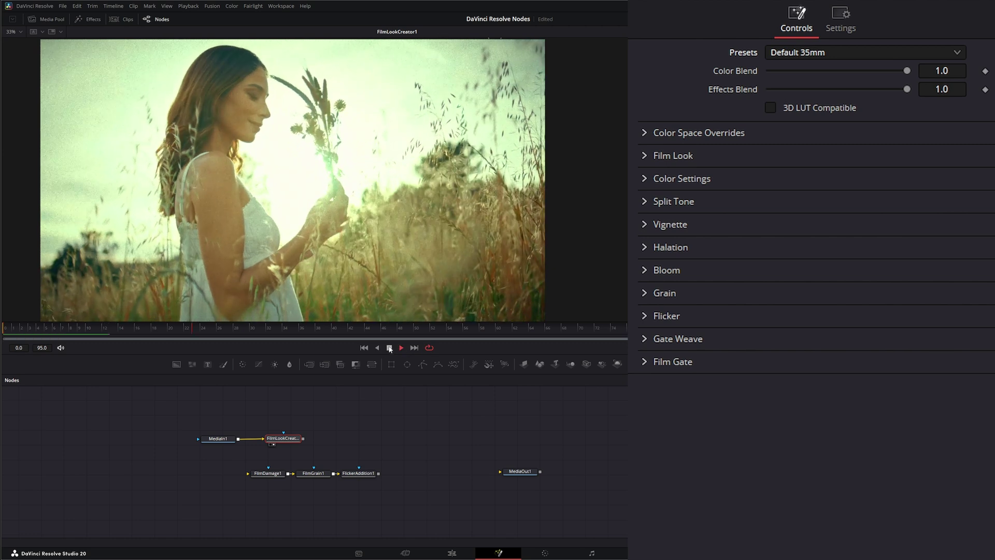
left_click(389, 348)
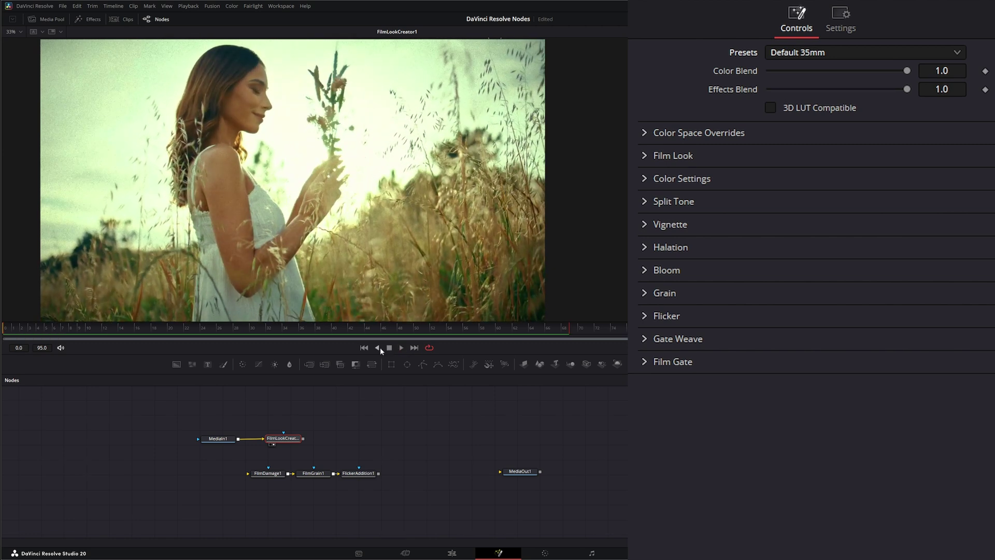
left_click(364, 348)
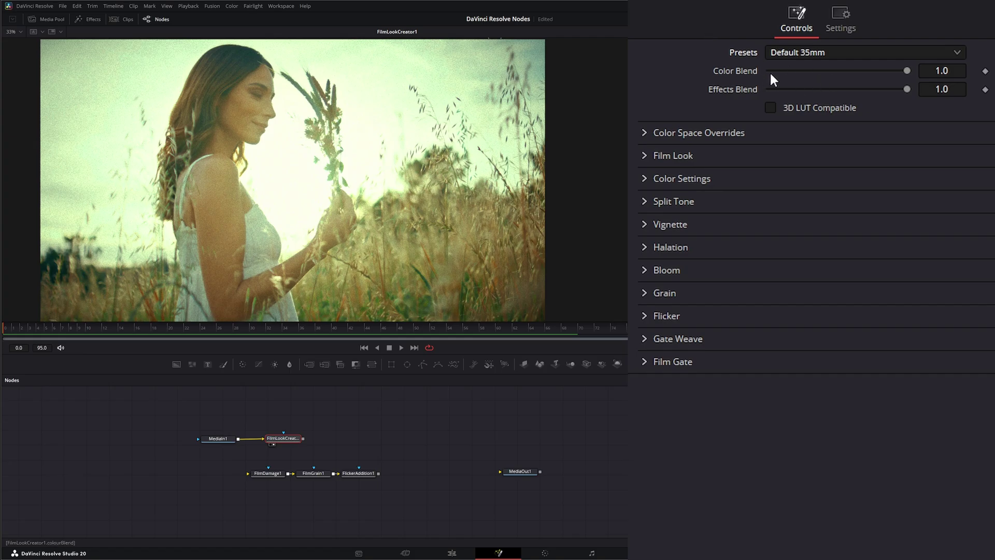
- Fade Color Blend down and back to 1.0, then toggle 3D LUT Compatible on and back off
left_click_drag(906, 71, 927, 101)
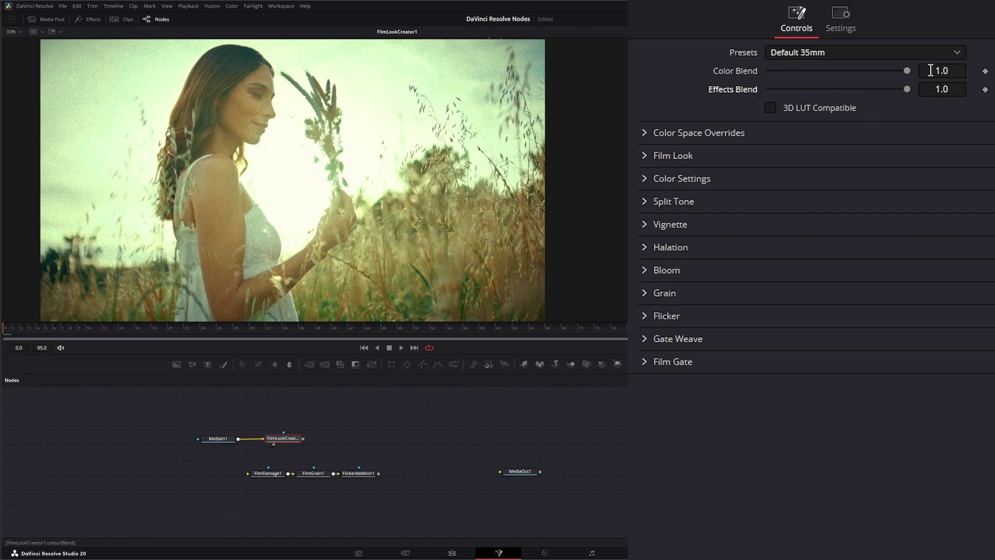
left_click(776, 106)
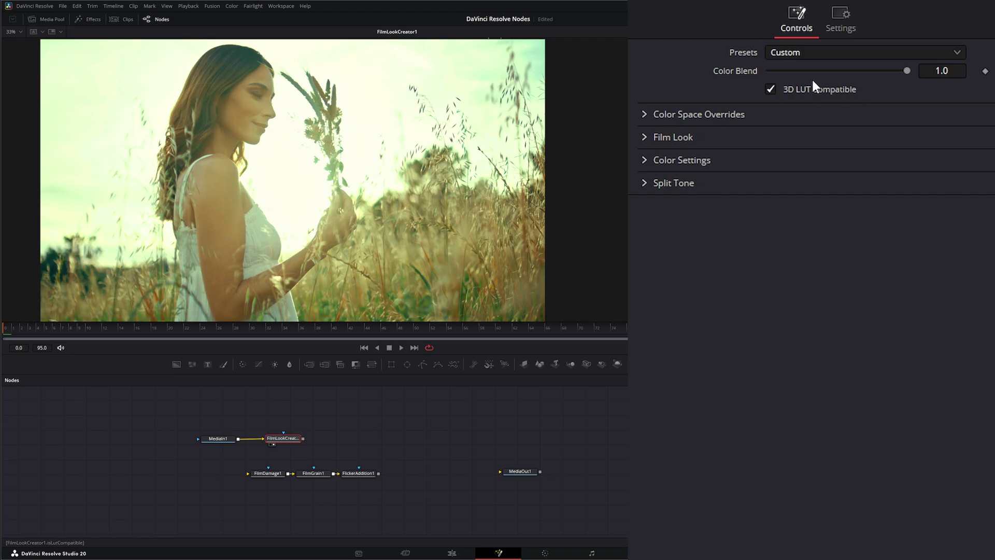
left_click(773, 89)
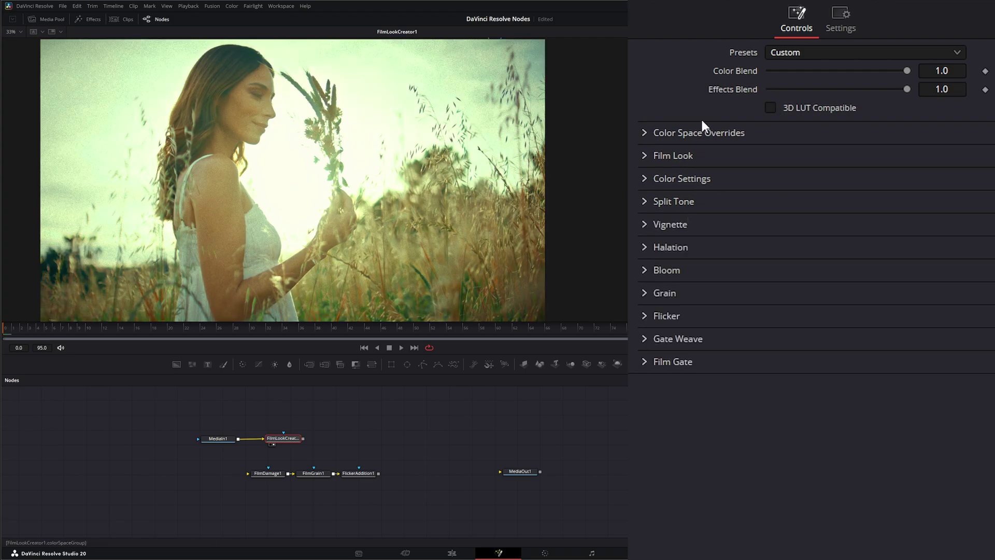
- Open the Film Look section and try the Rochester core look
left_click(641, 133)
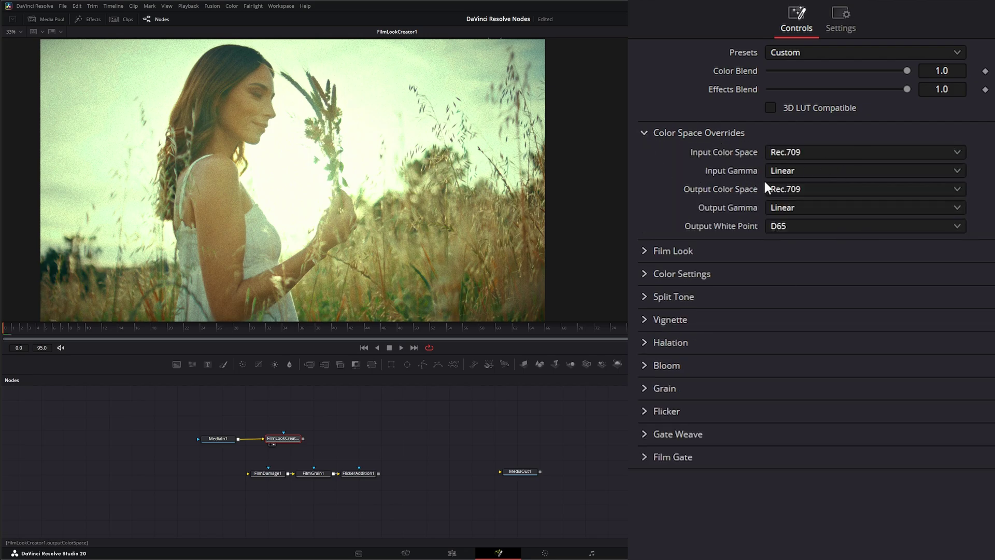
left_click(645, 133)
left_click(643, 156)
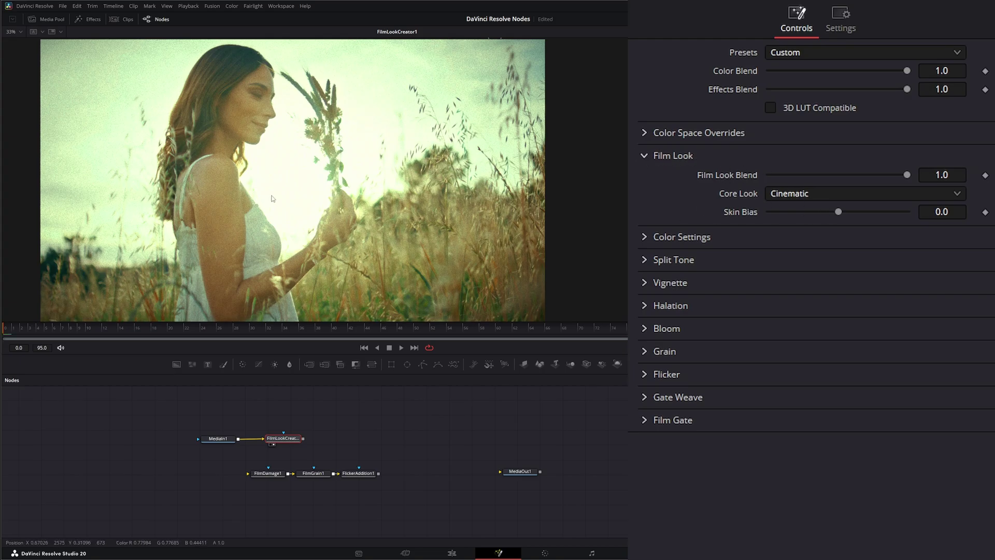
left_click(800, 193)
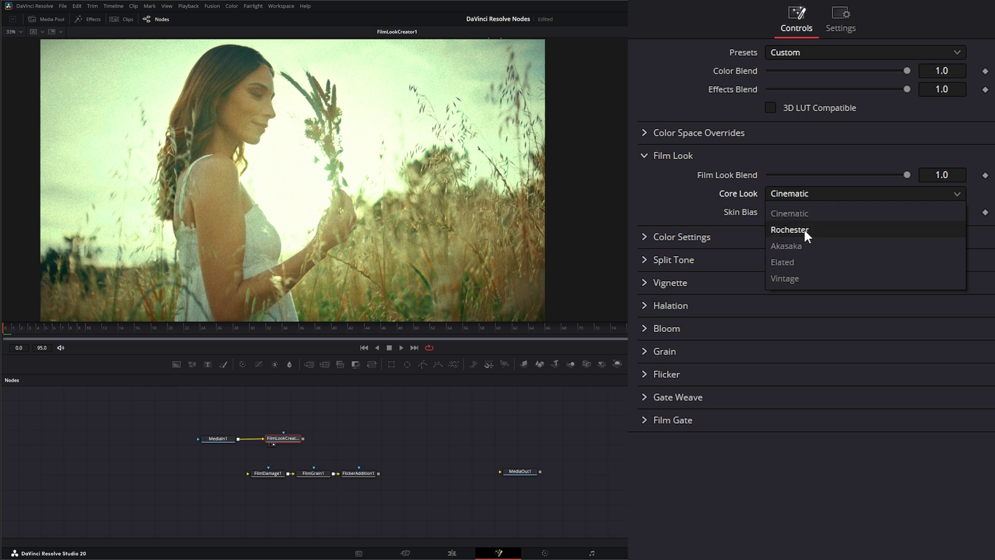
left_click(804, 229)
- Try the Akasaka, Elated and Vintage core looks, then return to Cinematic
left_click(803, 196)
left_click(813, 241)
left_click(791, 195)
left_click(801, 260)
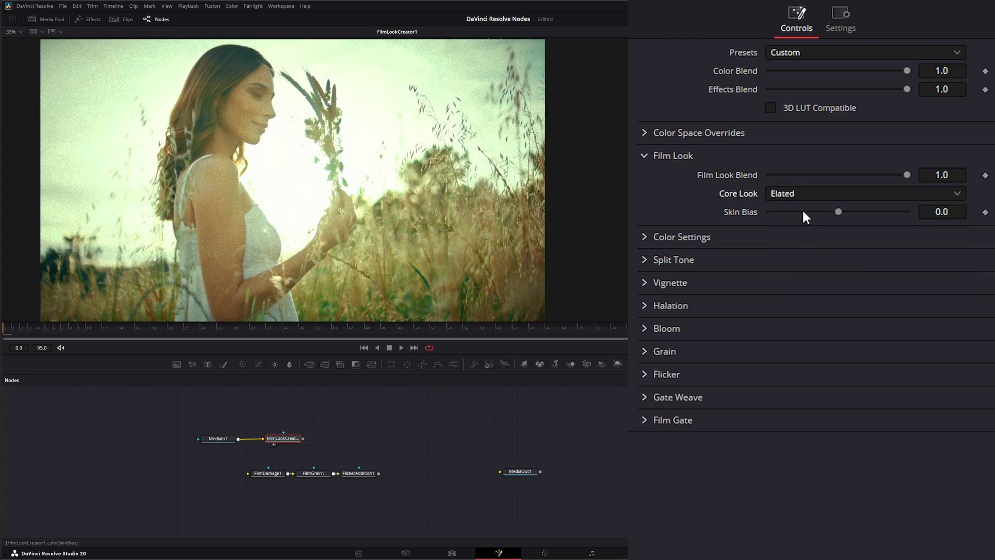
left_click(798, 198)
left_click(816, 280)
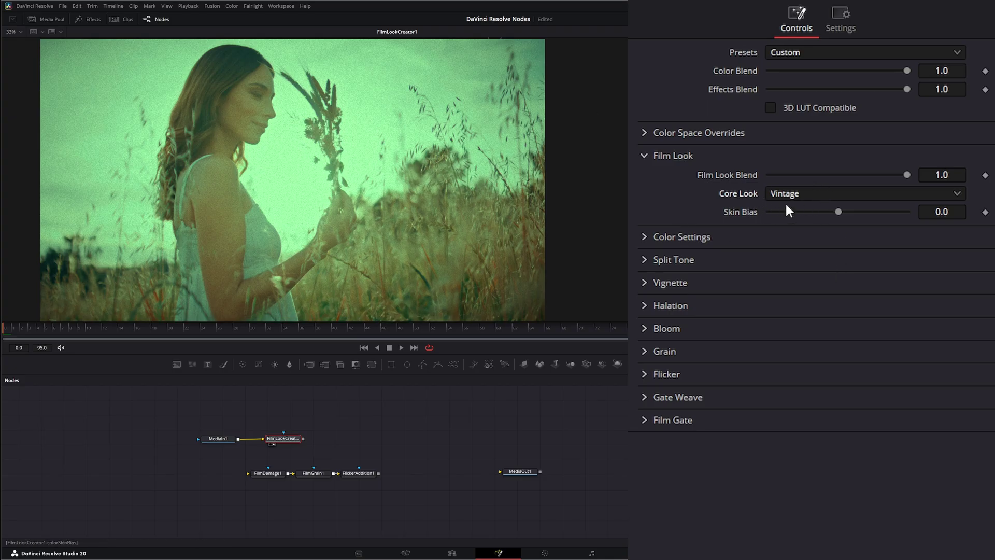
left_click(844, 195)
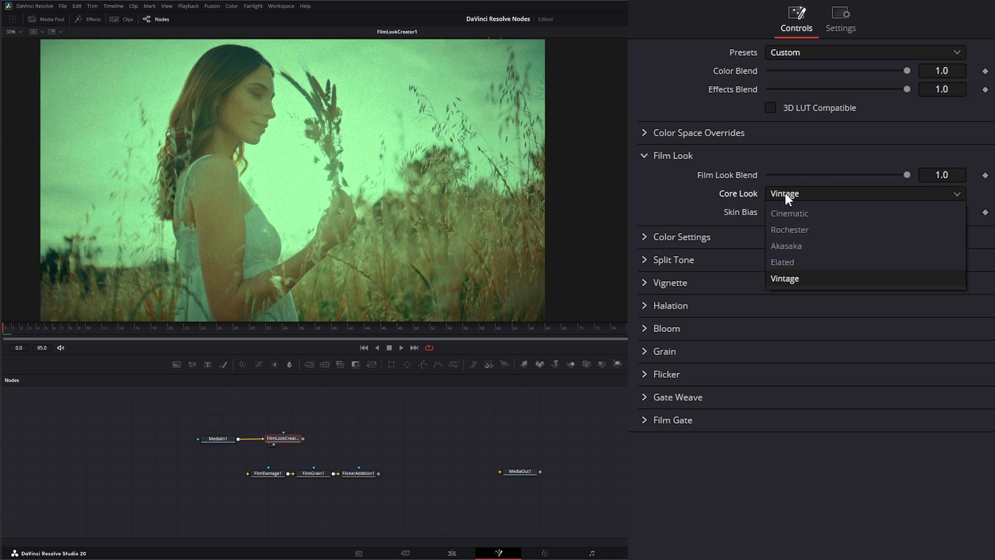
left_click(811, 215)
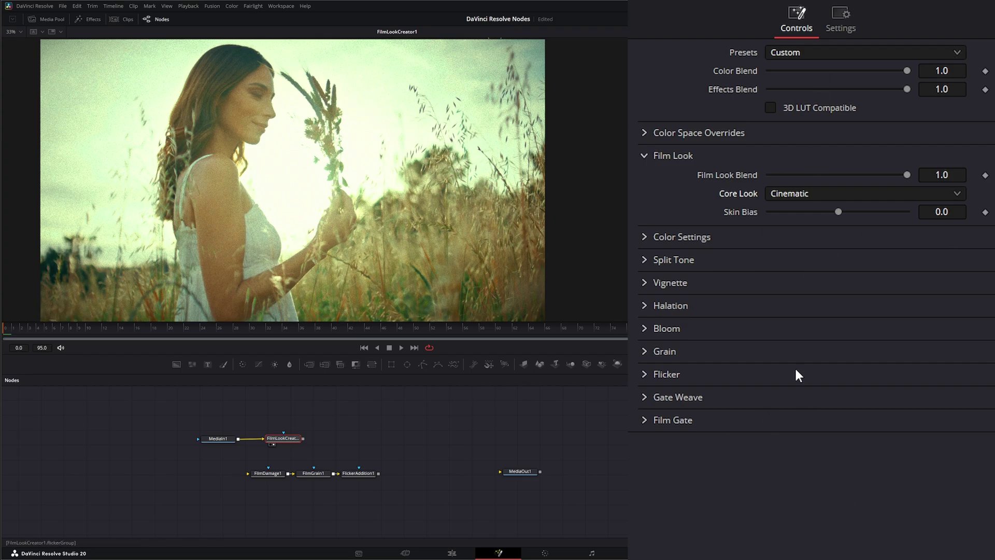
- Experiment with Exposure (reset to 0.0), Contrast 1.36, Richness and Bleach Bypass in Color Settings
left_click(680, 155)
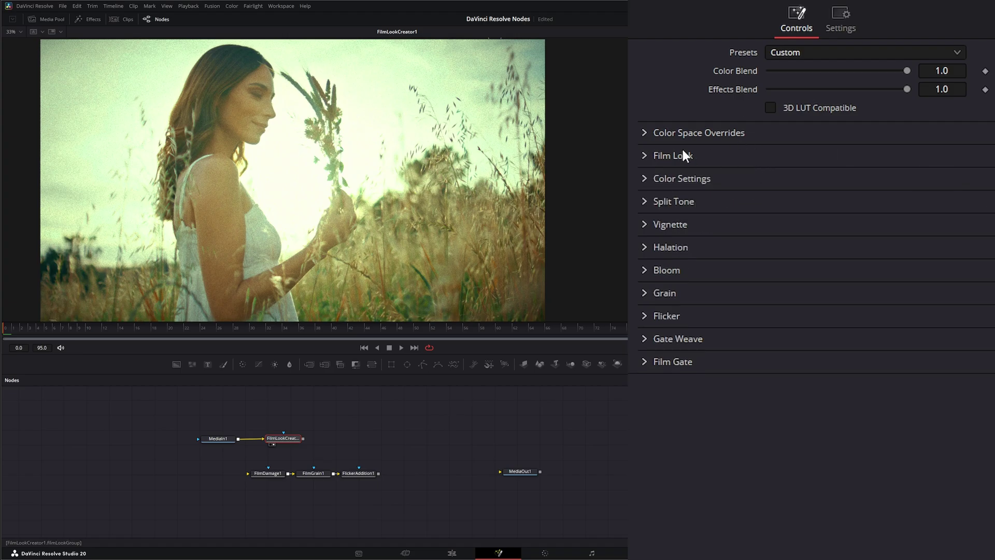
left_click(643, 177)
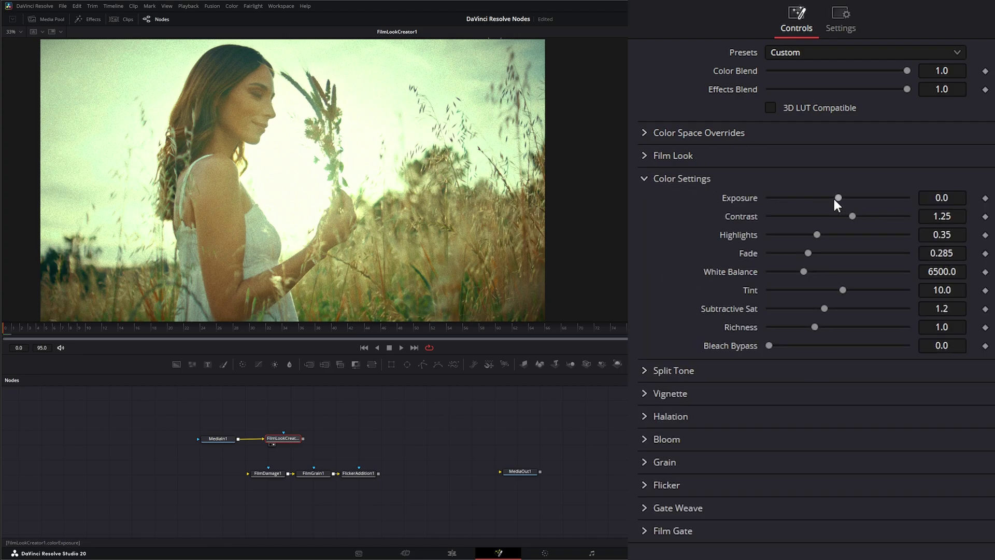
mouse_move(839, 198)
left_mouse_down()
mouse_move(849, 197)
mouse_move(831, 198)
left_mouse_up()
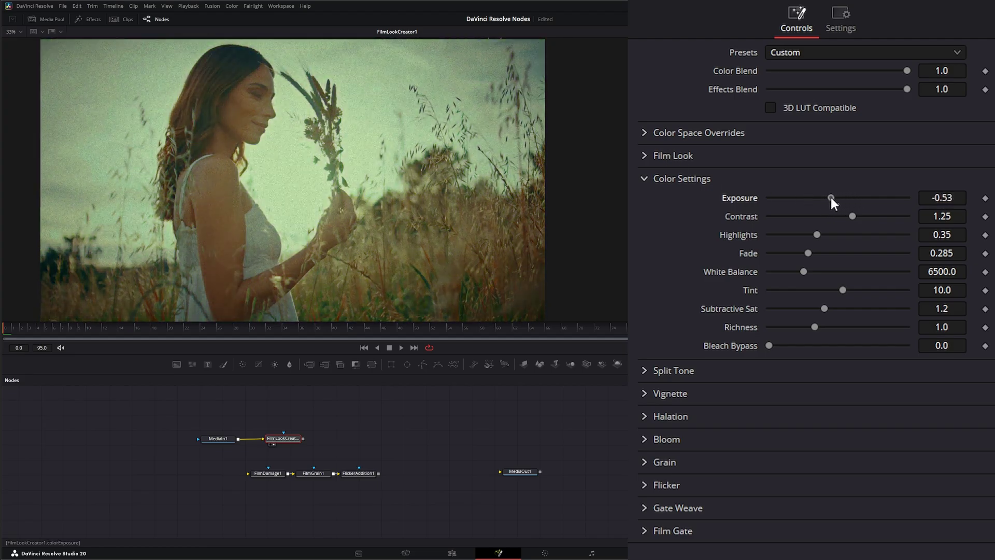
double_click(740, 197)
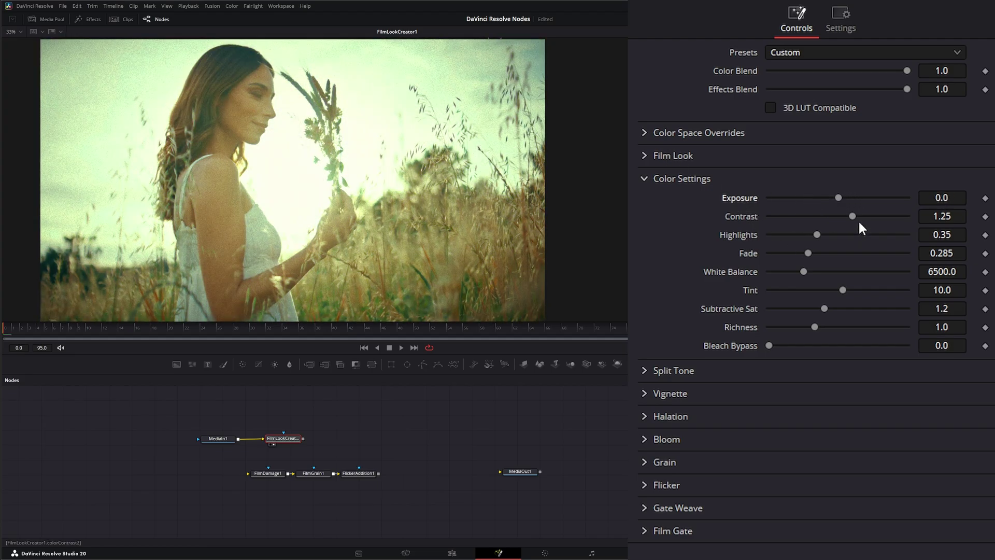
left_click_drag(852, 215, 818, 310)
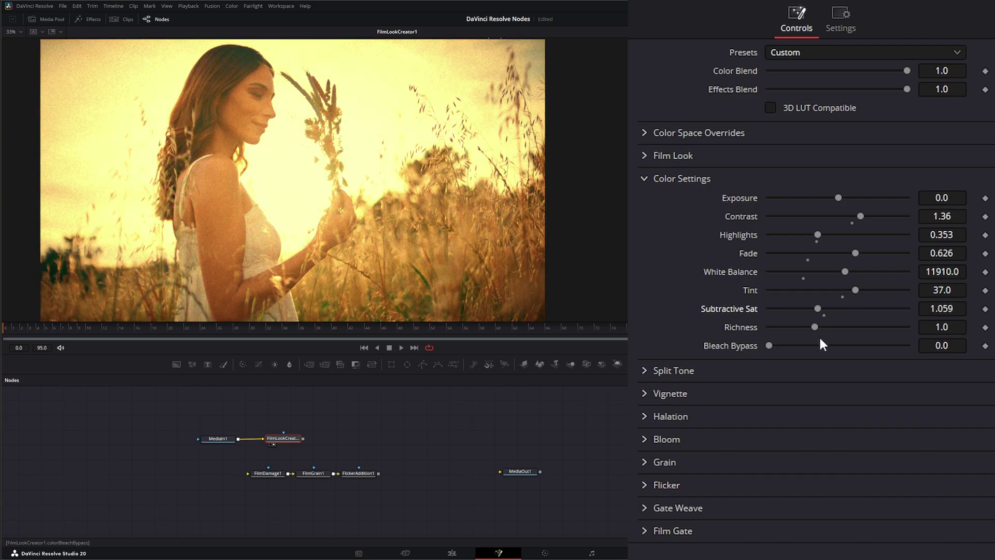
left_click_drag(813, 326, 849, 328)
left_click_drag(769, 346, 834, 345)
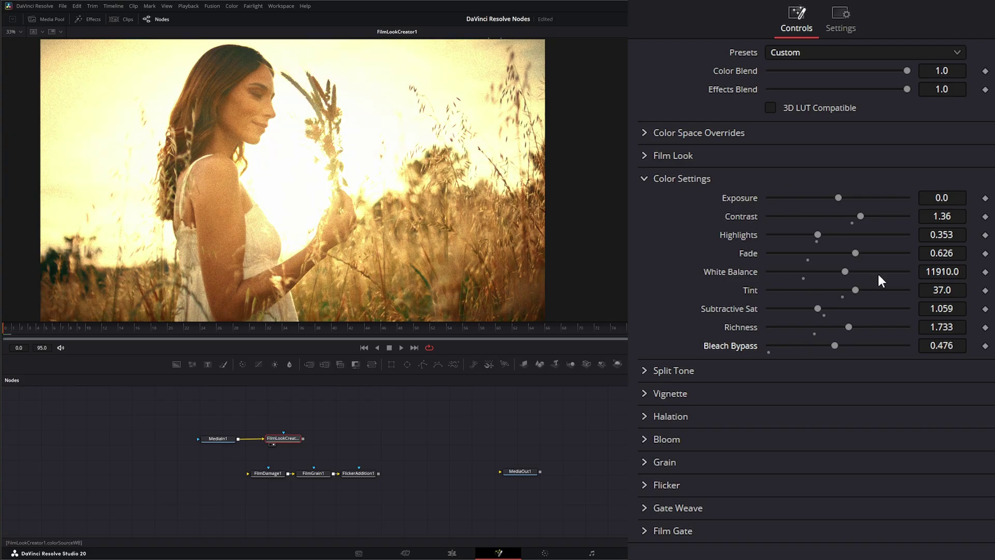
- Try the Default 35mm, Default 65mm and Bleach Bypass presets, return to Default 35mm, and collapse Color Settings
left_click(781, 56)
left_click(818, 81)
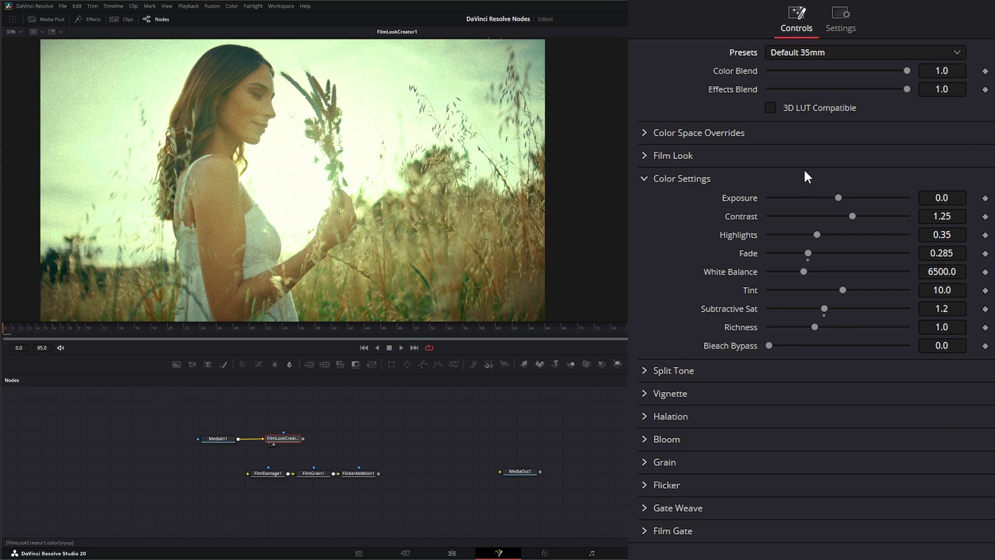
left_click(794, 51)
left_click(810, 68)
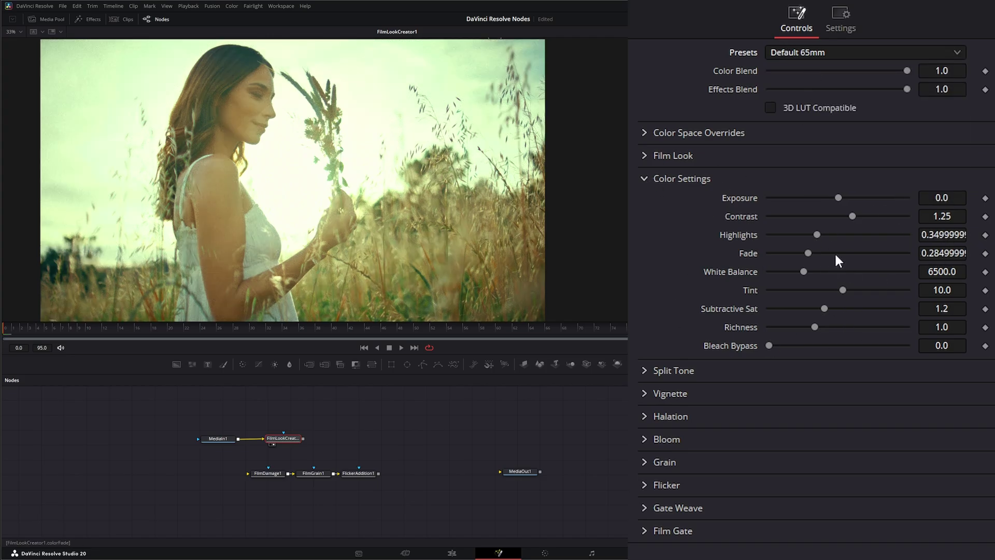
left_click(811, 56)
left_click(817, 123)
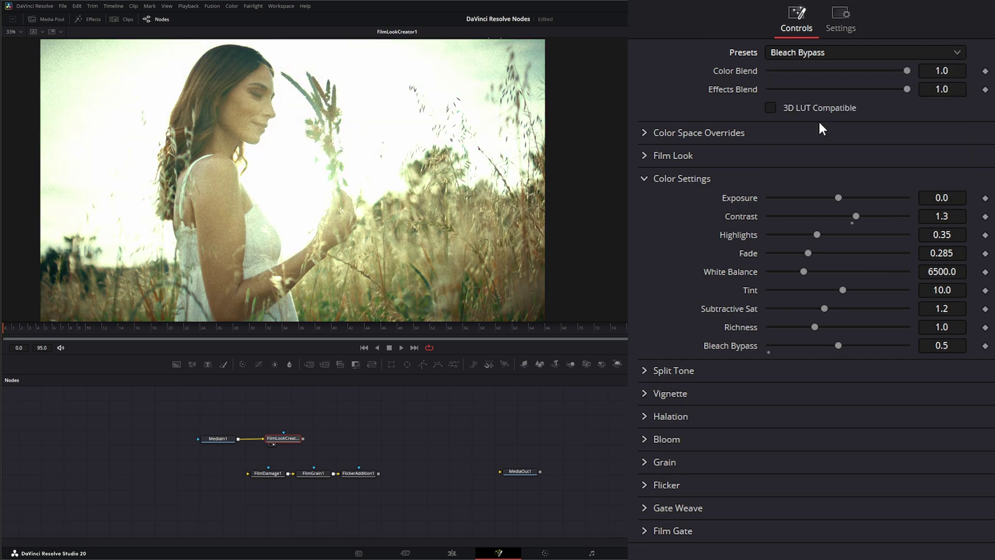
left_click(788, 47)
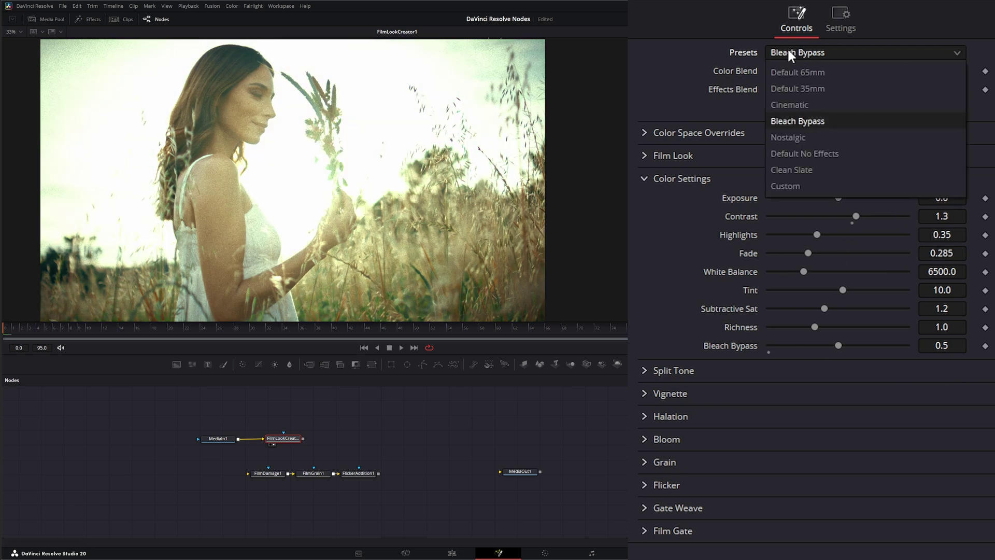
left_click(821, 84)
left_click(646, 181)
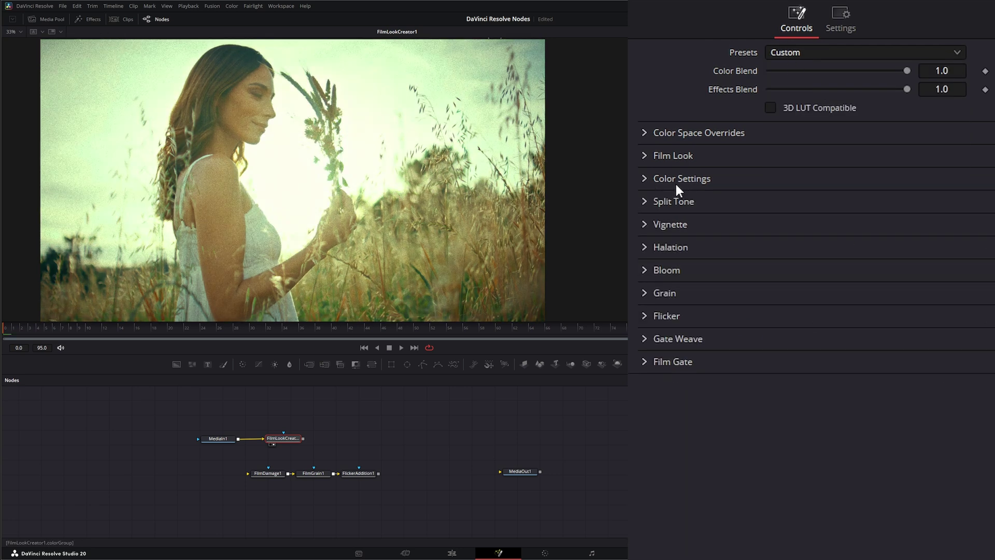
- Enable Split Tone, raise Amount, shift the hue toward cyan, and try Strong before returning to Natural mode
left_click(646, 201)
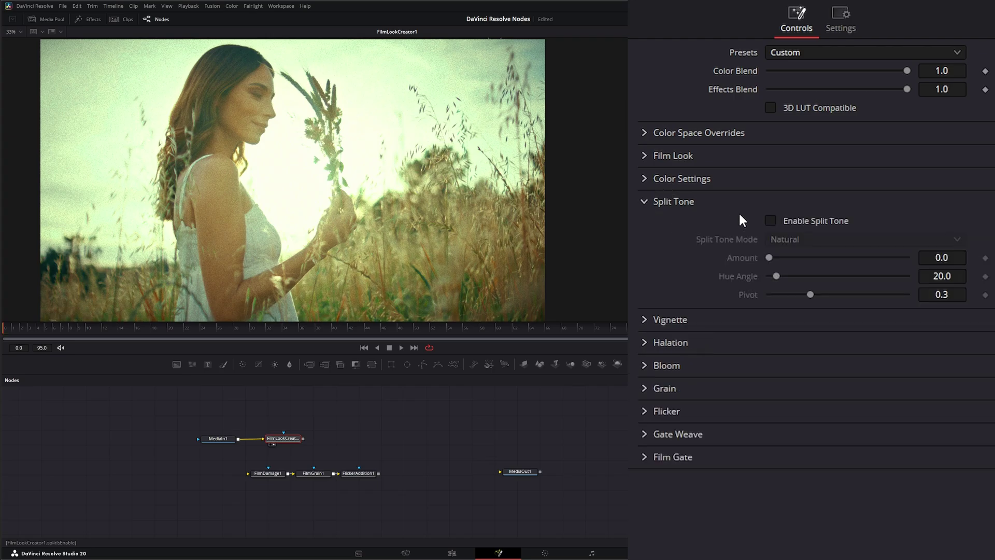
left_click(771, 220)
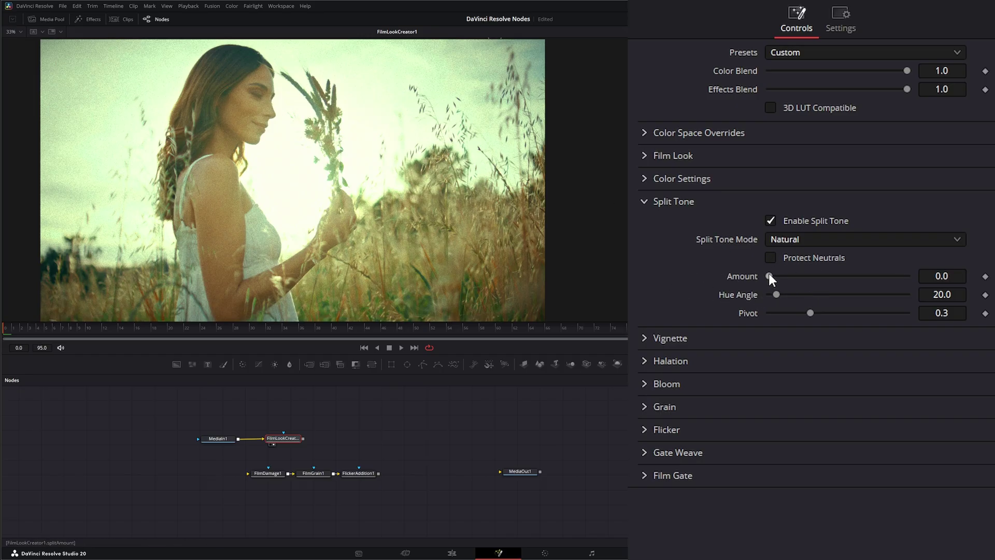
left_click_drag(769, 276, 910, 279)
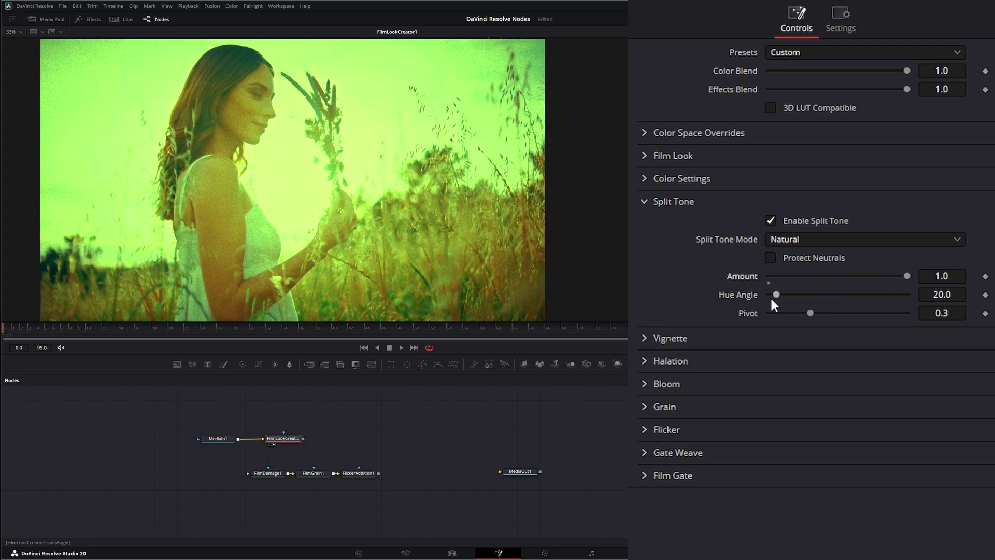
left_click_drag(777, 294, 815, 313)
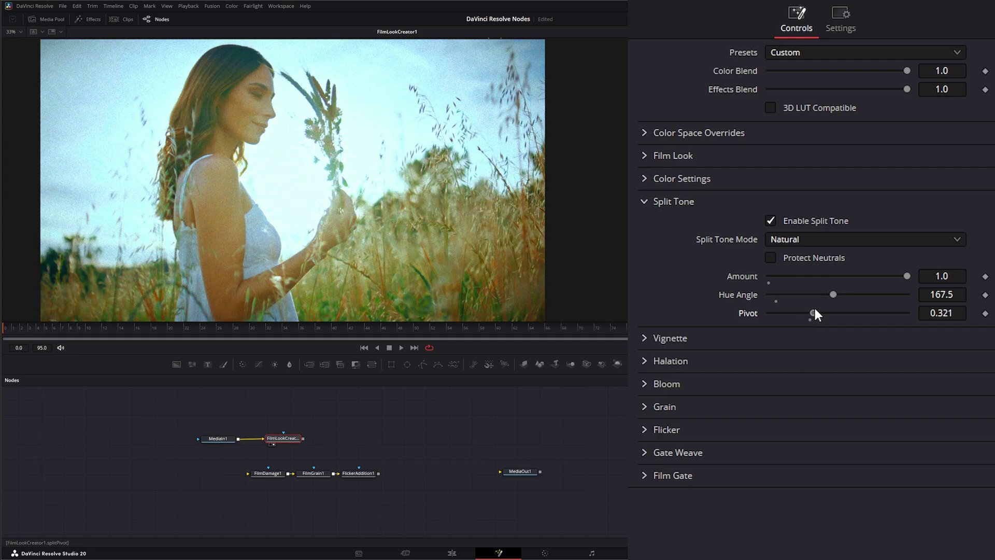
left_click(789, 241)
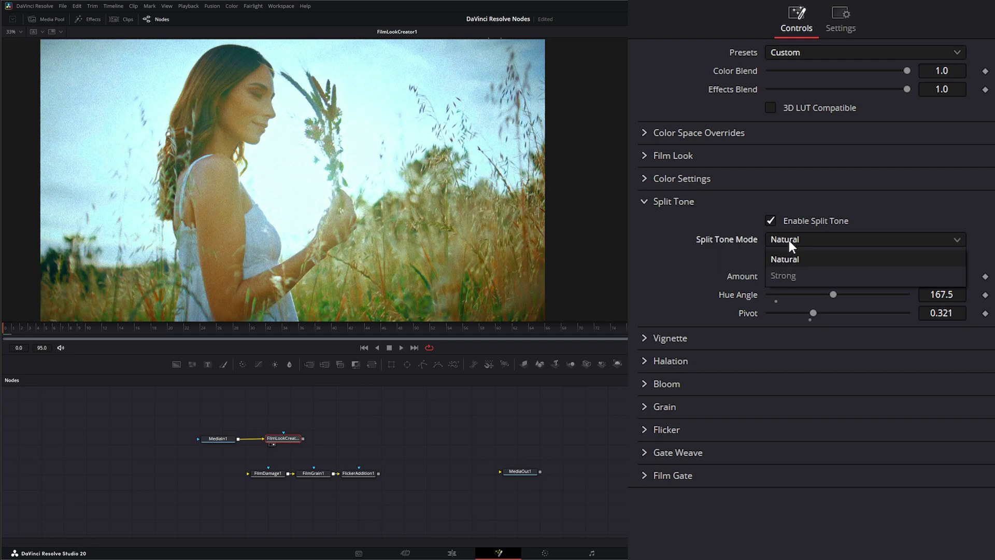
left_click(791, 273)
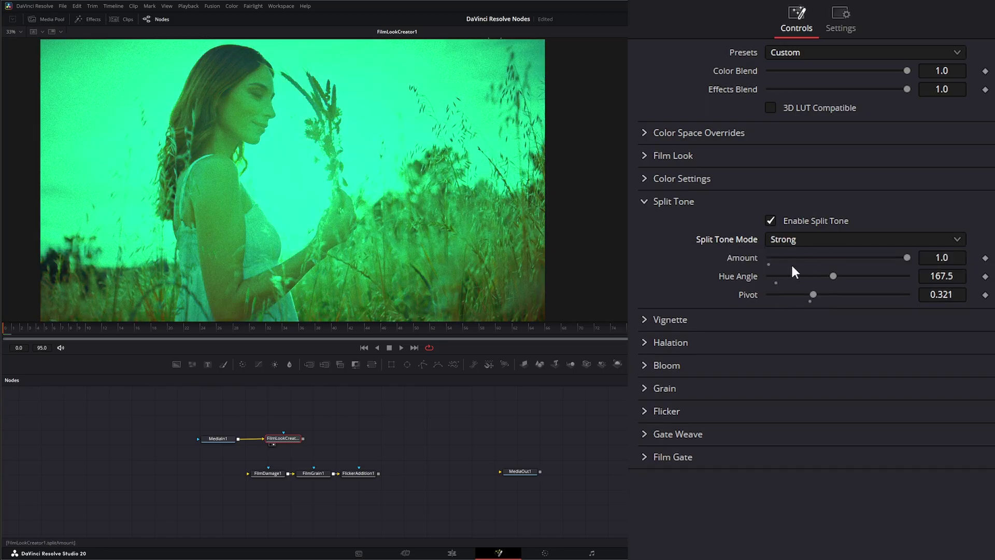
left_click(785, 239)
left_click(796, 257)
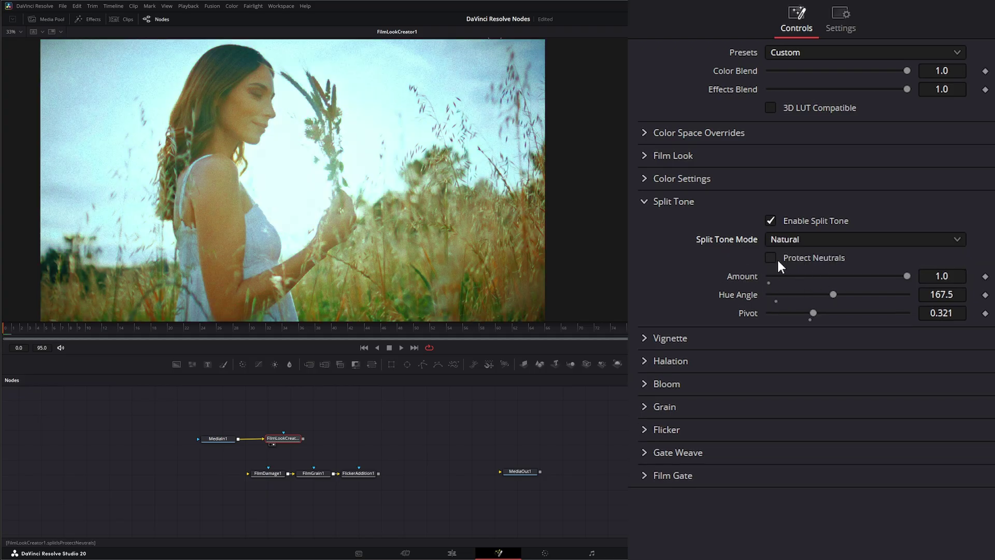
- Toggle Protect Neutrals back off and settle Amount at 0.701 and Pivot at 0.316
left_click(772, 256)
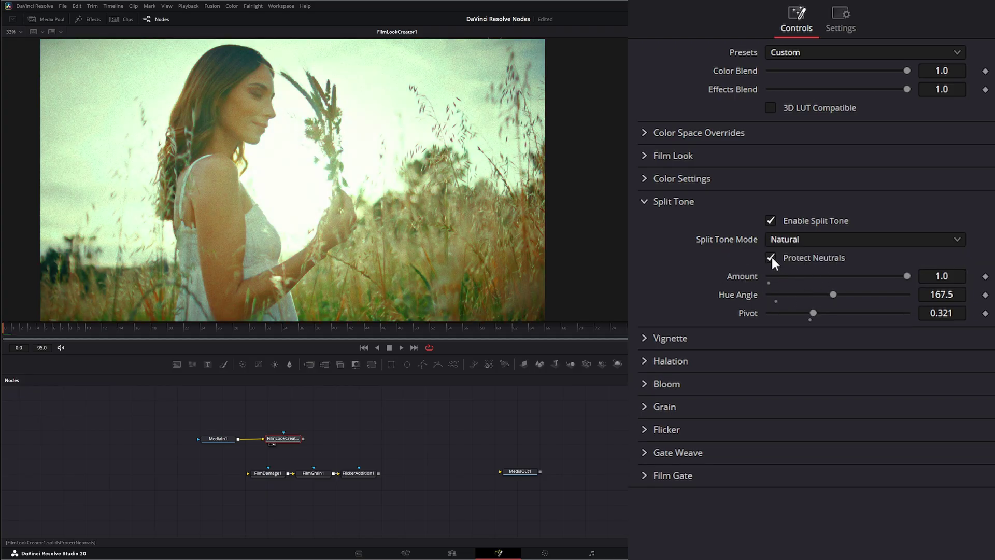
mouse_move(814, 313)
left_mouse_down()
mouse_move(850, 312)
mouse_move(795, 313)
mouse_move(839, 313)
mouse_move(829, 312)
left_mouse_up()
left_click(770, 257)
left_click_drag(905, 275, 866, 275)
mouse_move(828, 313)
left_mouse_down()
mouse_move(810, 312)
mouse_move(831, 294)
mouse_move(811, 293)
mouse_move(822, 294)
left_mouse_up()
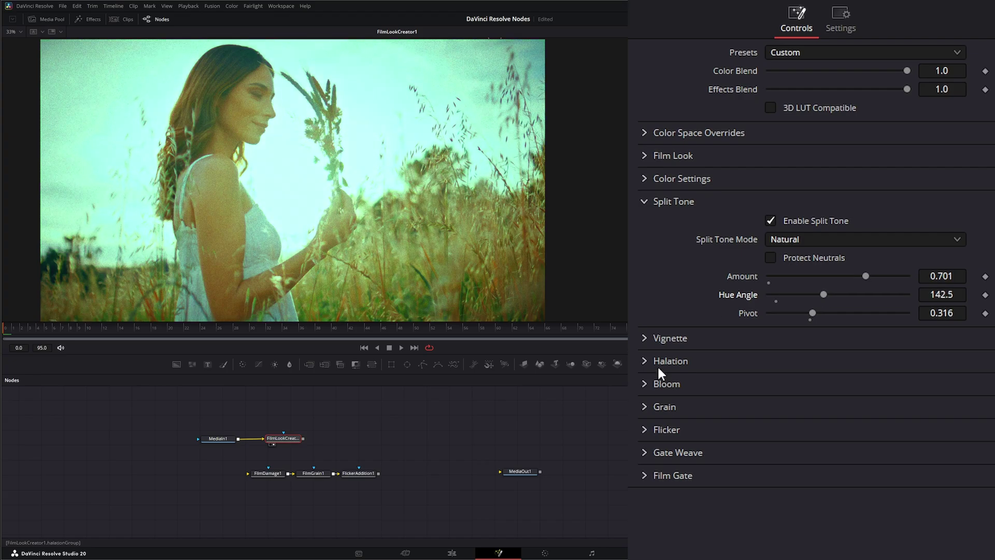
- Turn on the film look vignette at Amount 0.658 and Size about 0.77
left_click(642, 200)
left_click(644, 224)
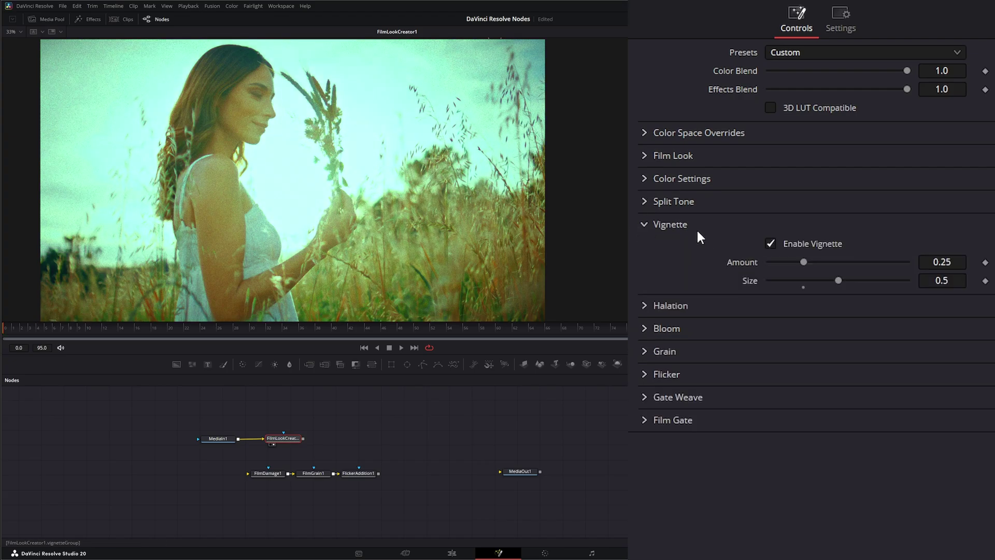
left_click(769, 242)
left_click_drag(801, 262, 876, 280)
- Keep halation enabled, restrict it to highlights, and zoom the viewer onto the woman's head
left_click(645, 224)
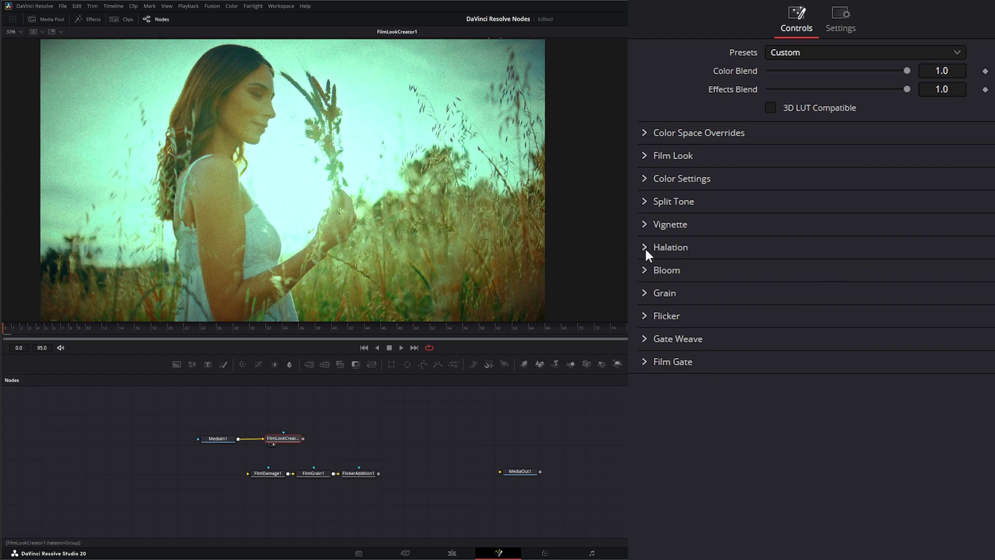
left_click(644, 246)
left_click(770, 264)
left_click(772, 262)
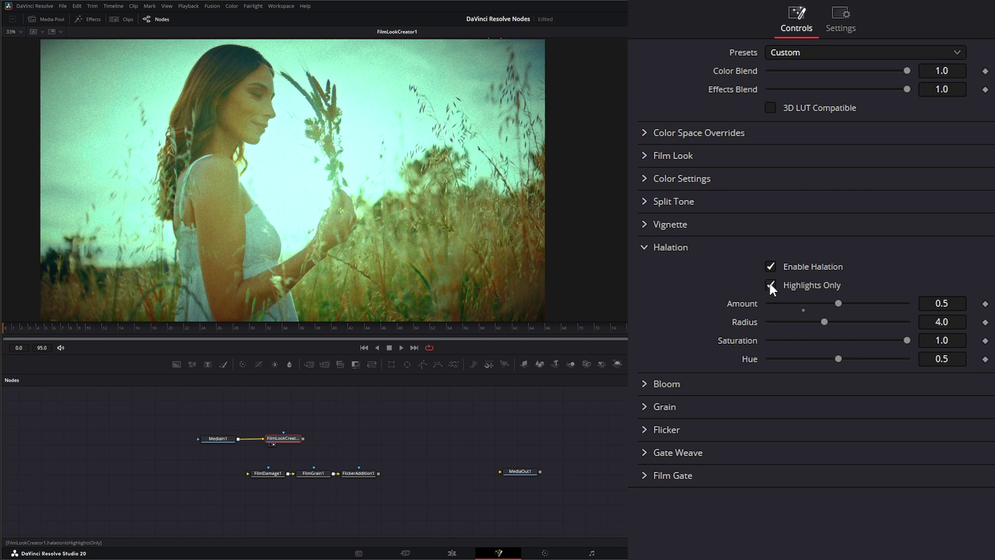
left_click(770, 284)
scroll(185, 89, "up", 5)
scroll(185, 89, "up", 2)
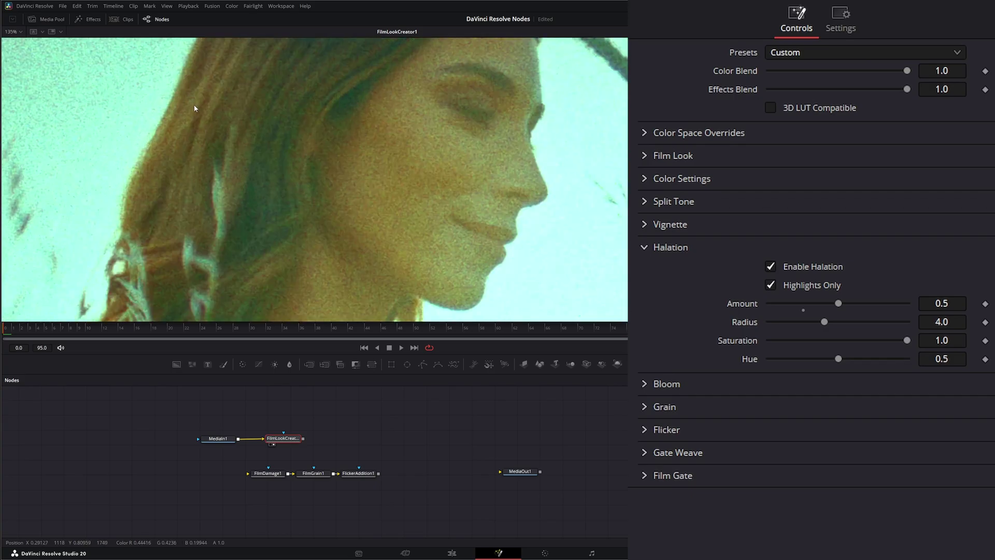
left_click_drag(194, 111, 217, 121)
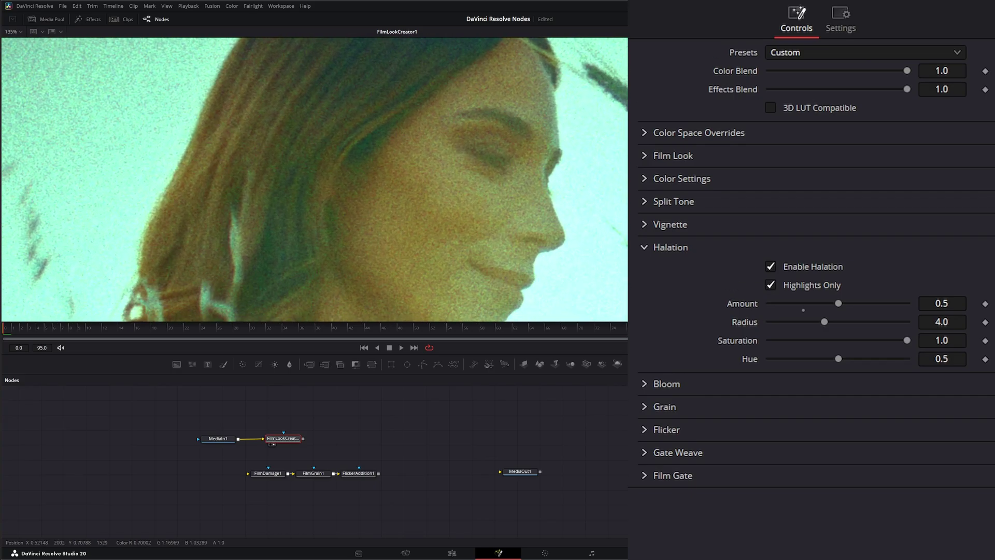
- Apply halation to the whole image at Amount 0.824, Radius 3.21, Saturation 0.695, Hue 0.652
left_click_drag(838, 303, 901, 322)
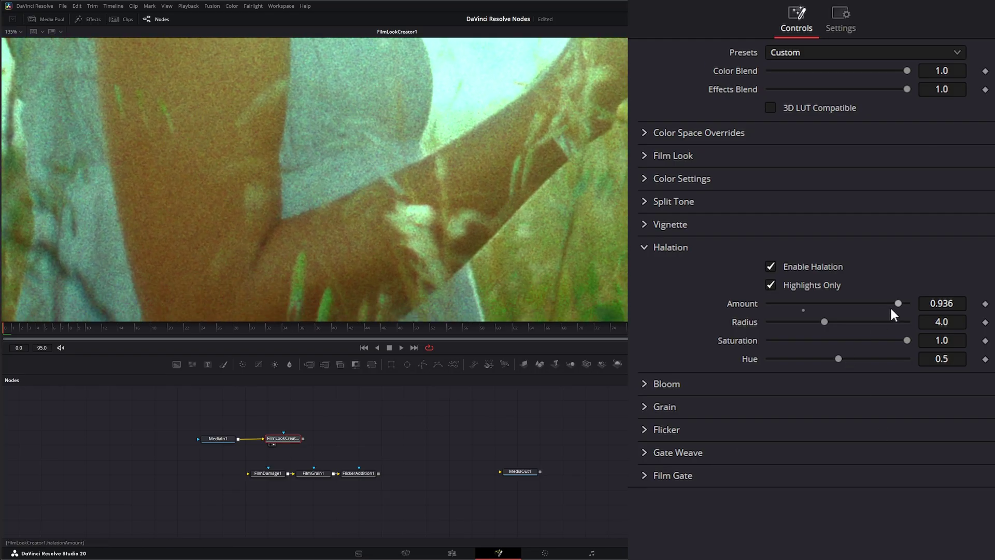
left_click_drag(897, 302, 829, 358)
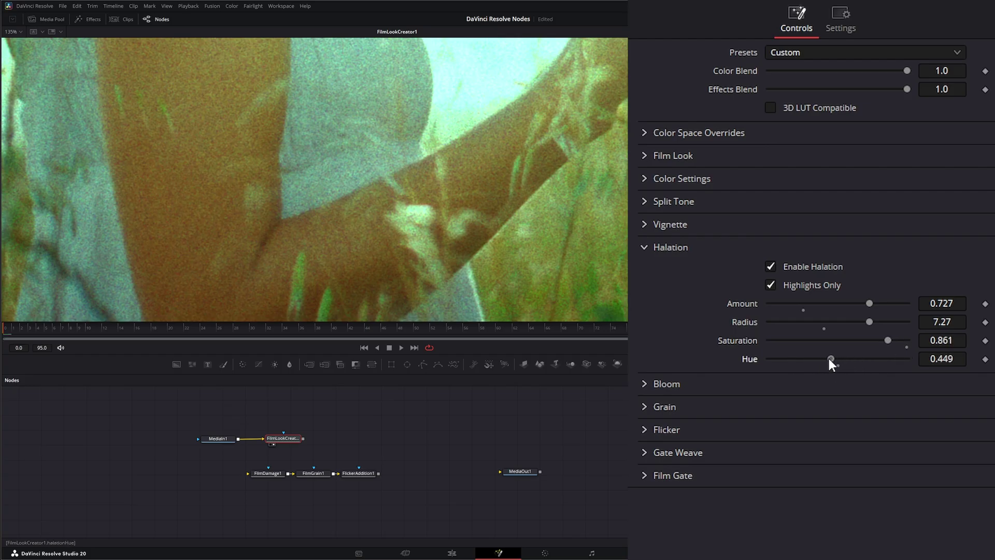
left_click(771, 285)
left_click_drag(870, 322, 826, 322)
mouse_move(824, 322)
left_mouse_down()
mouse_move(869, 322)
mouse_move(776, 332)
mouse_move(806, 331)
left_mouse_up()
left_click_drag(869, 303, 882, 303)
left_click_drag(836, 359, 865, 340)
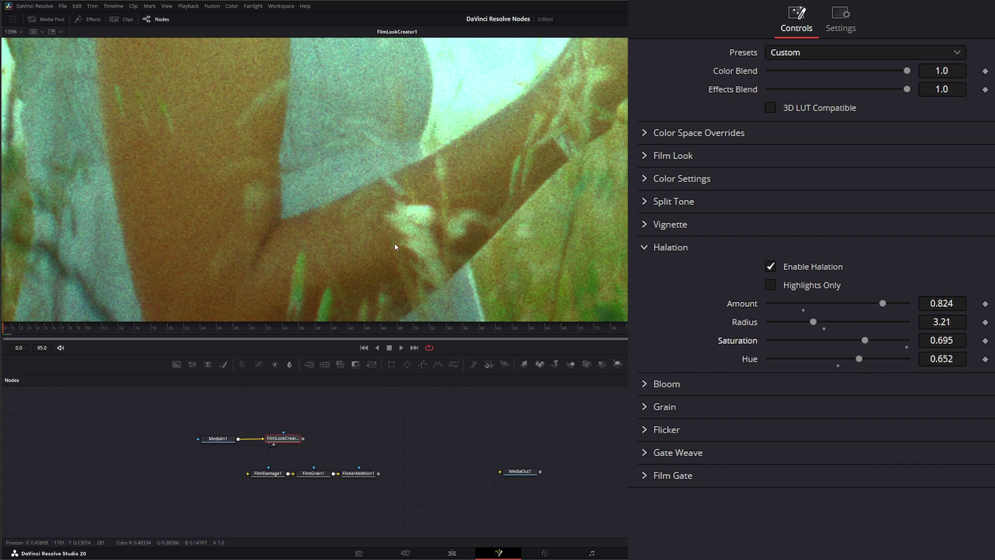
scroll(397, 247, "down", 5)
scroll(392, 206, "up", 3)
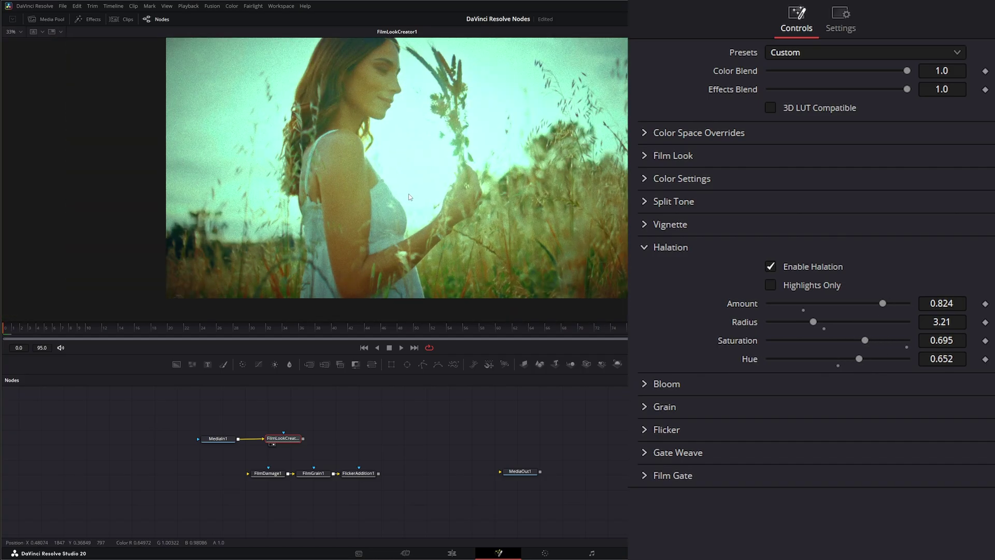
scroll(307, 212, "up", 2)
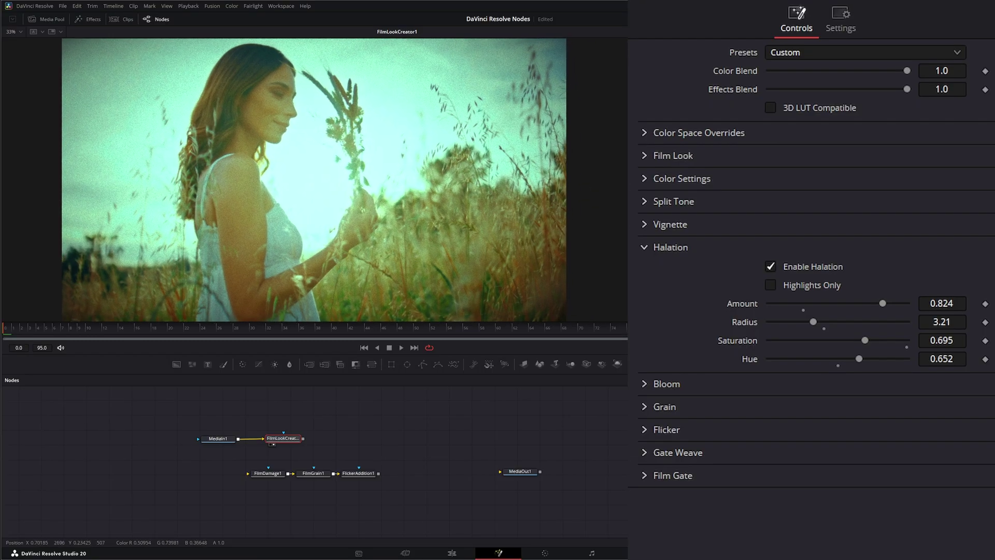
- Compare bloom on and off, leave it enabled at Amount 0.326 and Radius 20.9
left_click(643, 248)
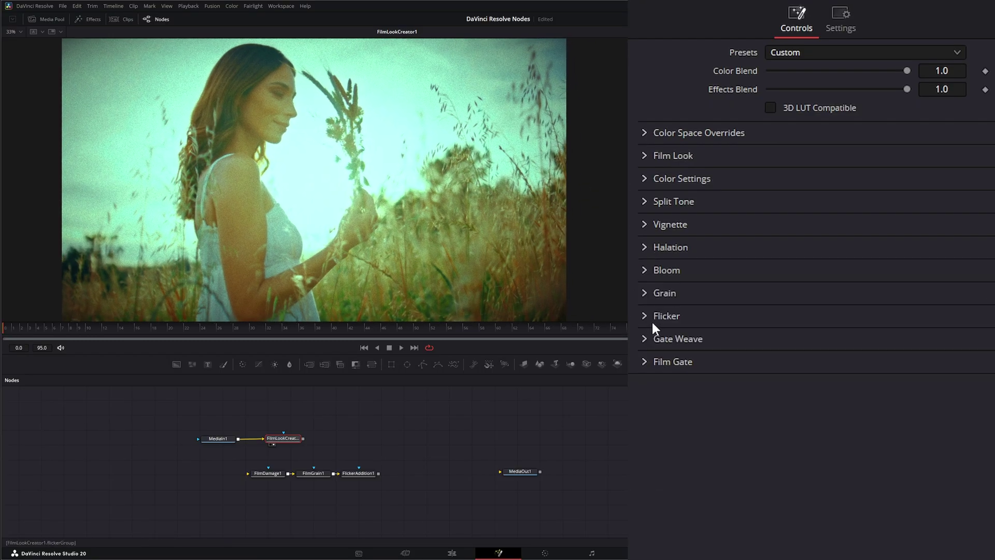
left_click(645, 271)
left_click(771, 288)
left_click(772, 288)
left_click(772, 288)
left_click(771, 289)
left_click_drag(840, 308, 881, 306)
mouse_move(783, 326)
left_mouse_down()
mouse_move(889, 316)
mouse_move(758, 319)
mouse_move(815, 320)
mouse_move(796, 323)
left_mouse_up()
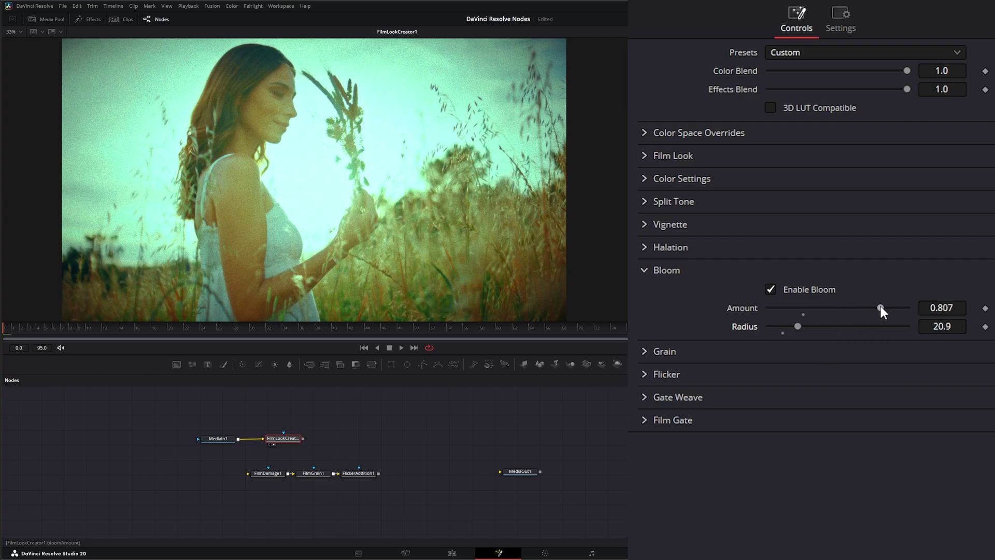
left_click(644, 270)
- Compare grain on and off, leaving it enabled with the 35mm format
left_click(644, 294)
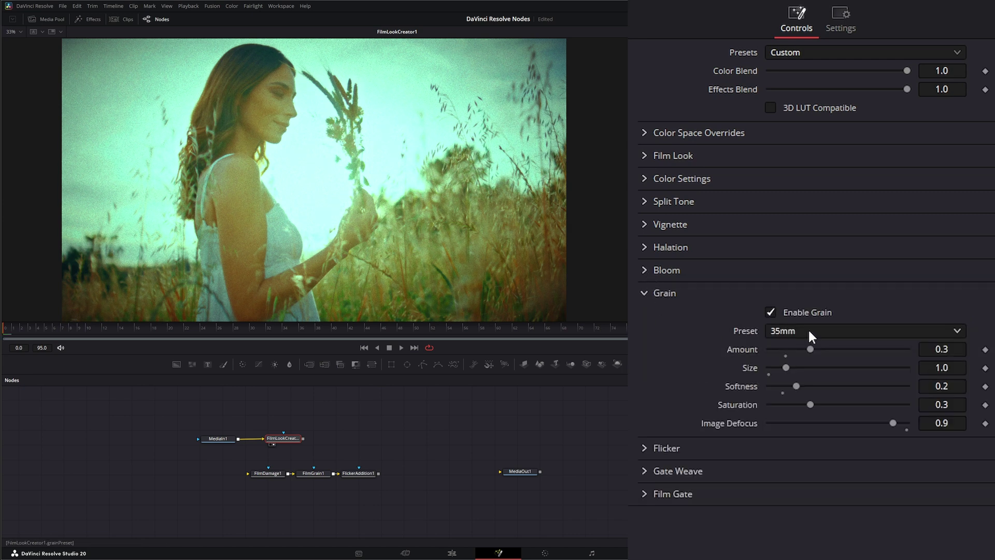
left_click(769, 312)
left_click(768, 311)
left_click(781, 332)
left_click(701, 291)
- Set grain Amount 0.246, Size 2.053, Softness 0.369, Saturation 0.23 and Image Defocus 0.84
left_click_drag(811, 349, 803, 346)
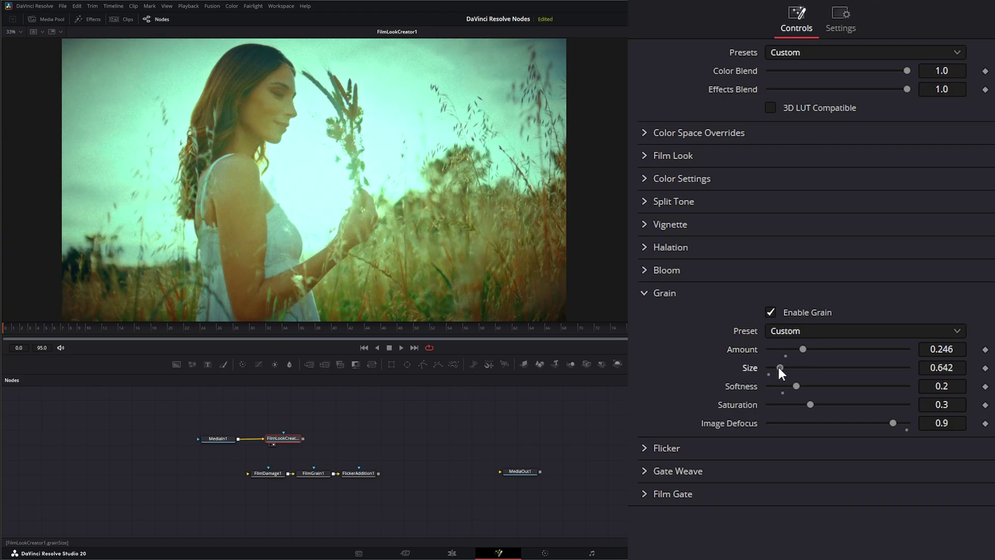
left_click_drag(779, 368, 799, 403)
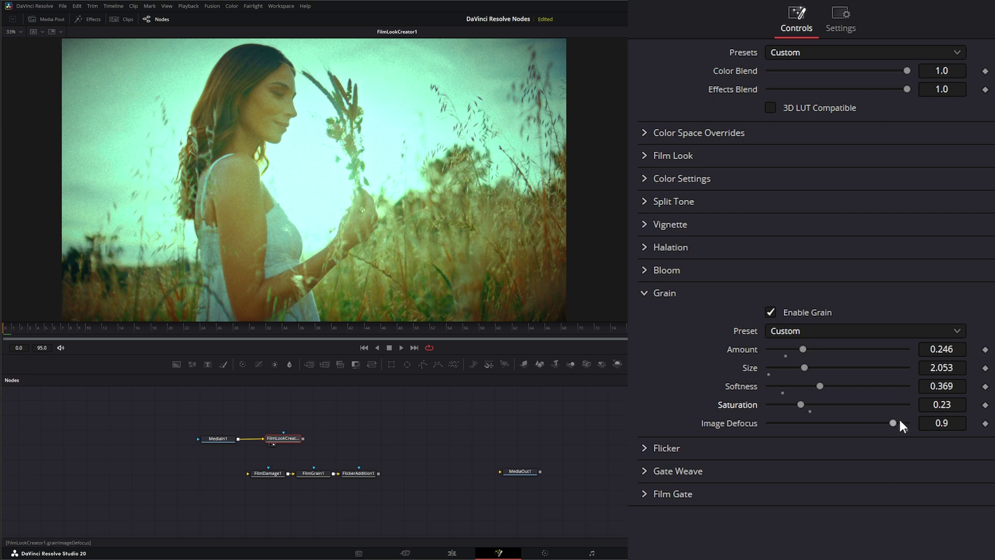
left_click_drag(900, 422, 866, 428)
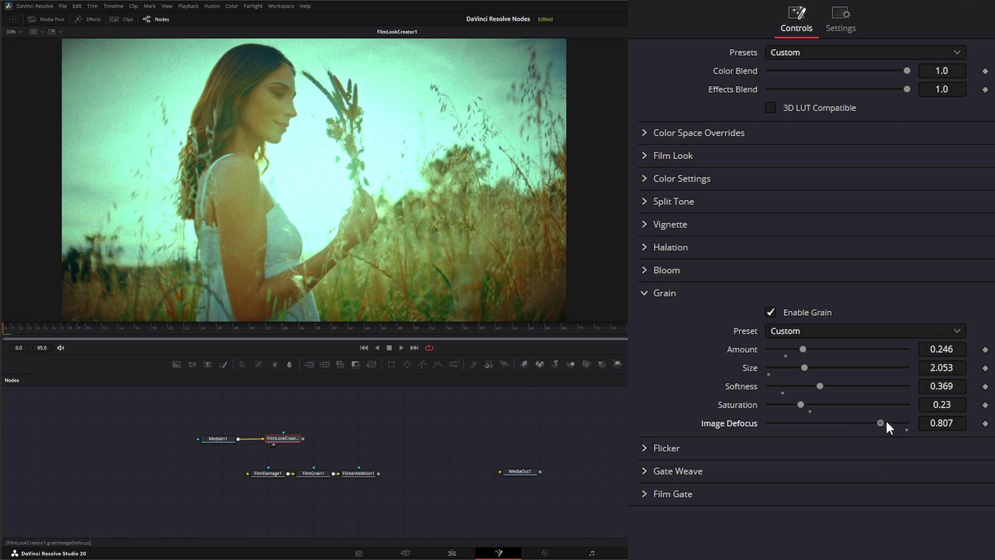
left_click_drag(891, 431, 890, 432)
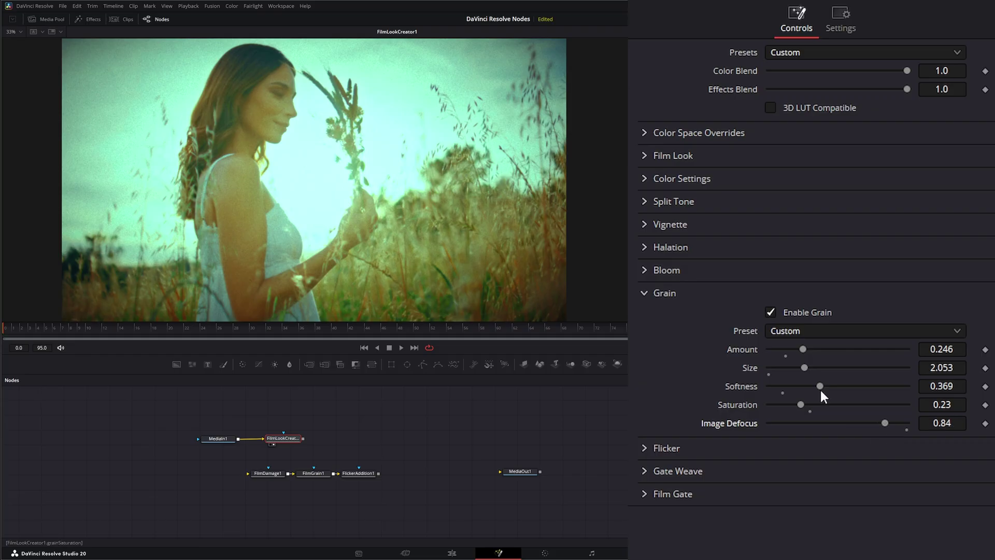
left_click(644, 293)
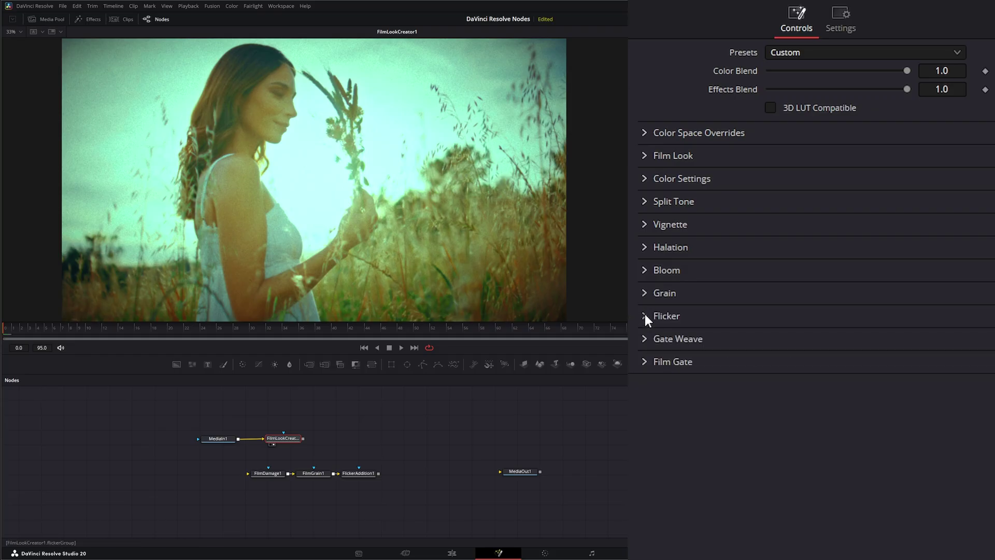
- Keep flicker enabled on FilmLookCreator1 and raise its Amount to 1.0 at Rate 0.5
left_click(645, 316)
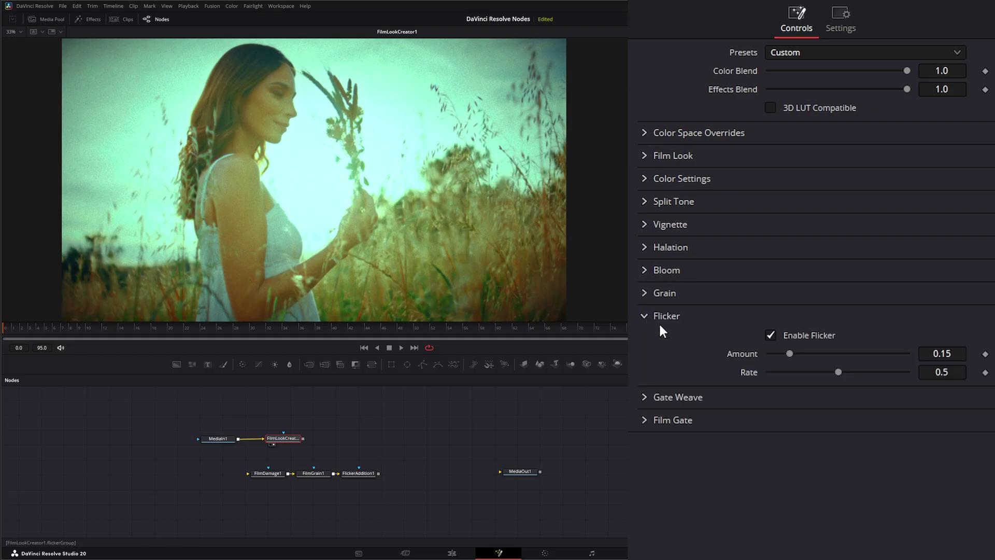
left_click(774, 333)
left_click(775, 333)
left_click_drag(398, 500, 398, 499)
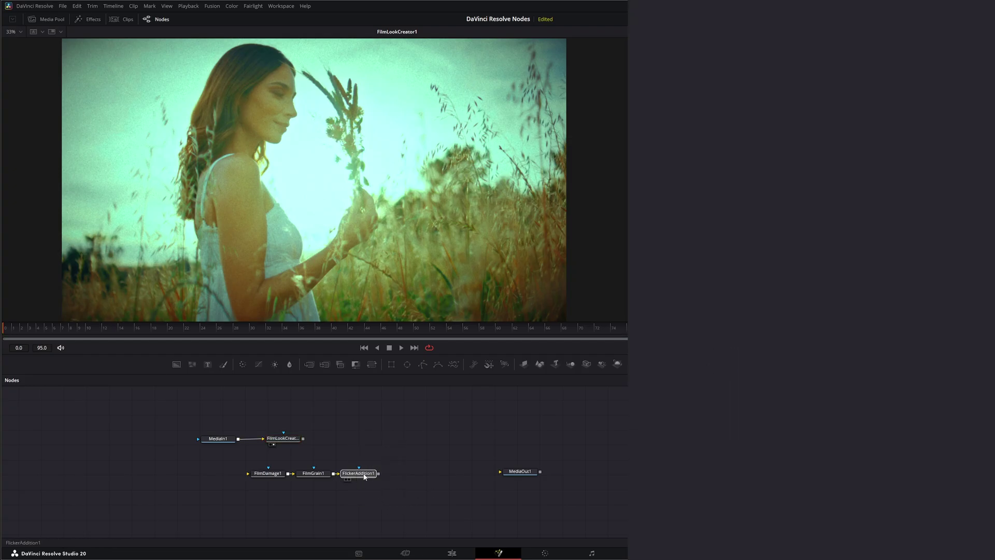
left_click(278, 440)
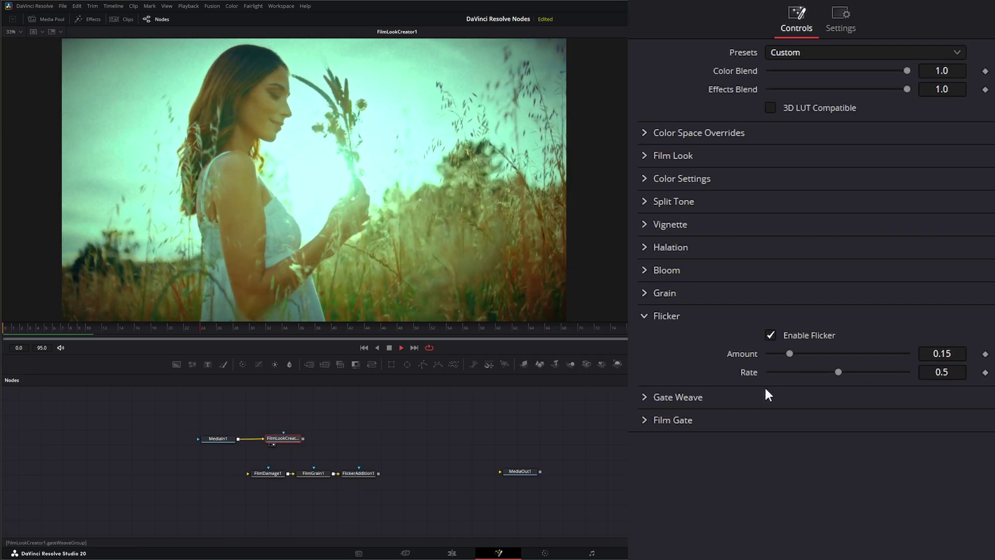
left_click_drag(789, 354, 971, 353)
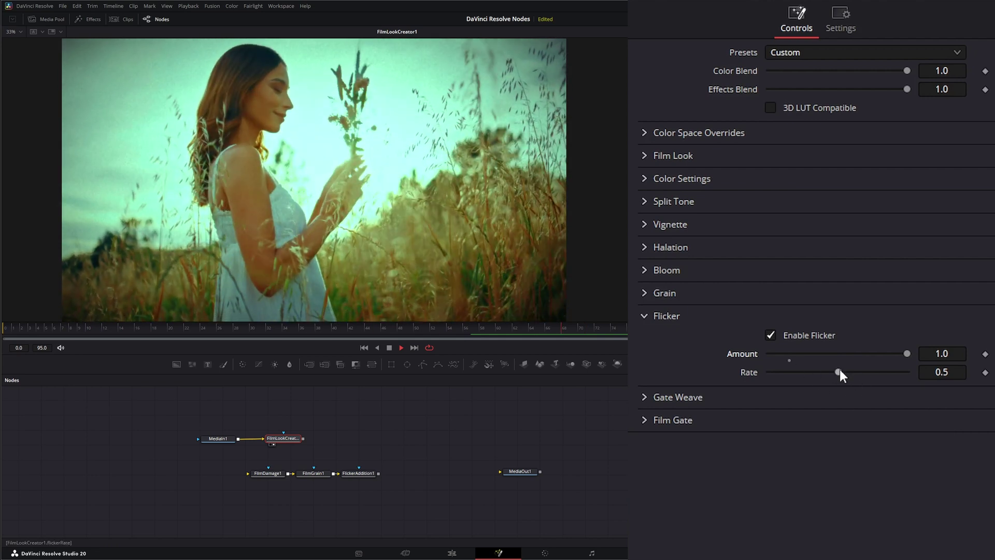
left_click(644, 314)
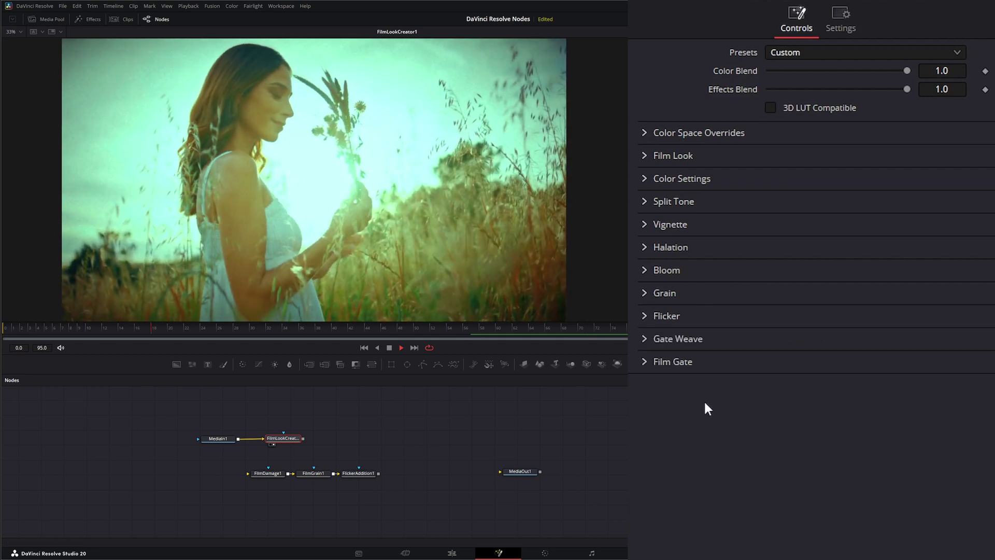
left_click(642, 339)
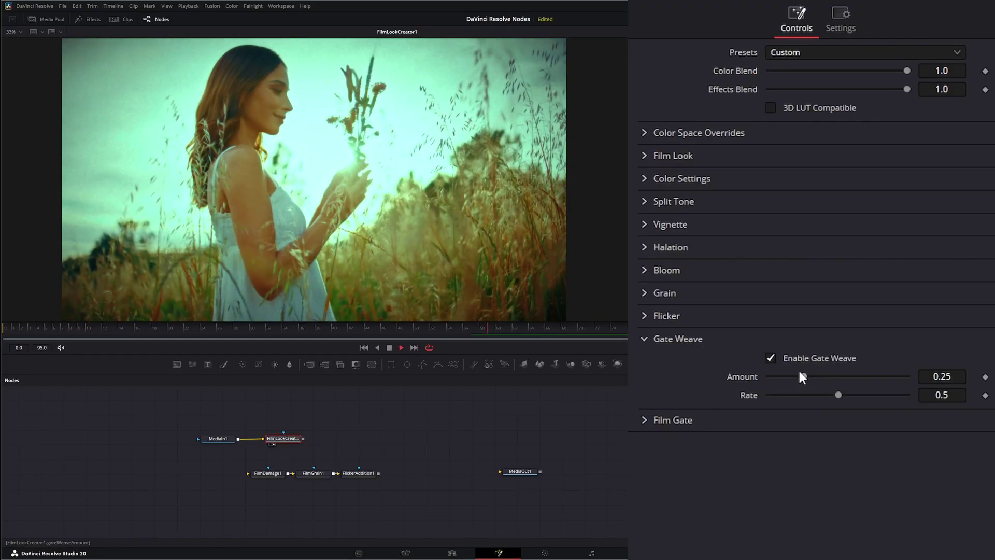
- Raise Gate Weave Amount to 0.947 and Rate to 0.513
left_click_drag(804, 377, 899, 378)
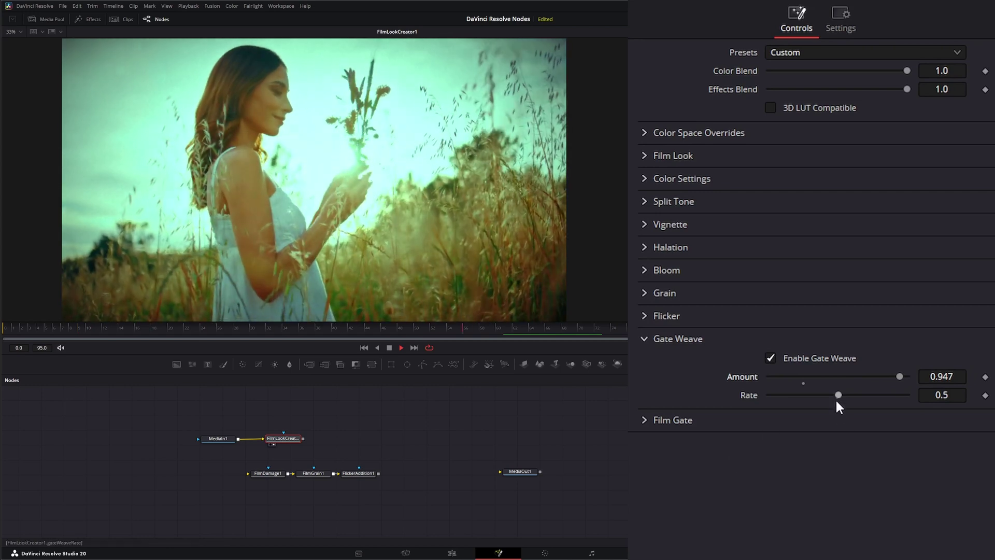
left_click_drag(838, 395, 838, 397)
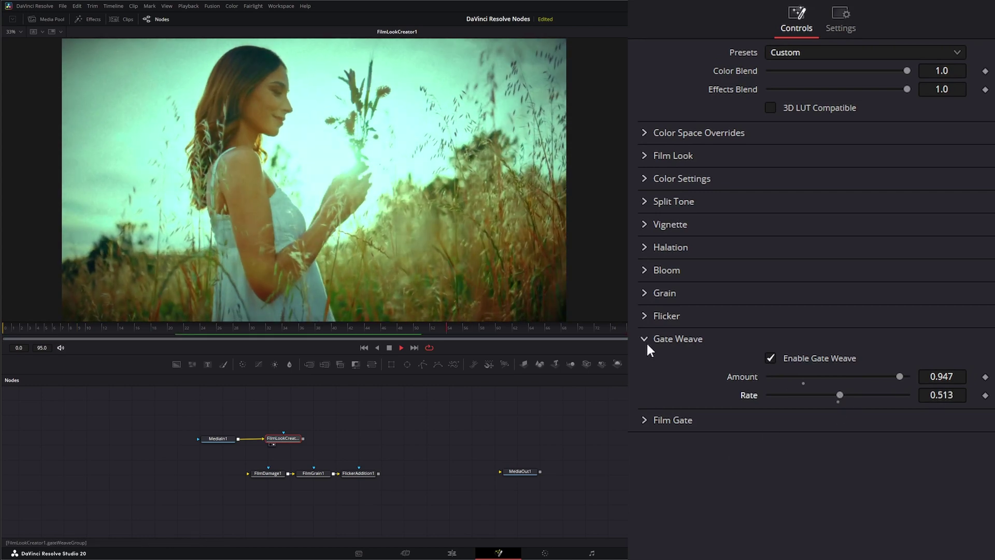
left_click(645, 339)
- Enable the film gate and preview the 35mm Academy, 35mm VistaVision and Super 16mm presets
left_click(644, 363)
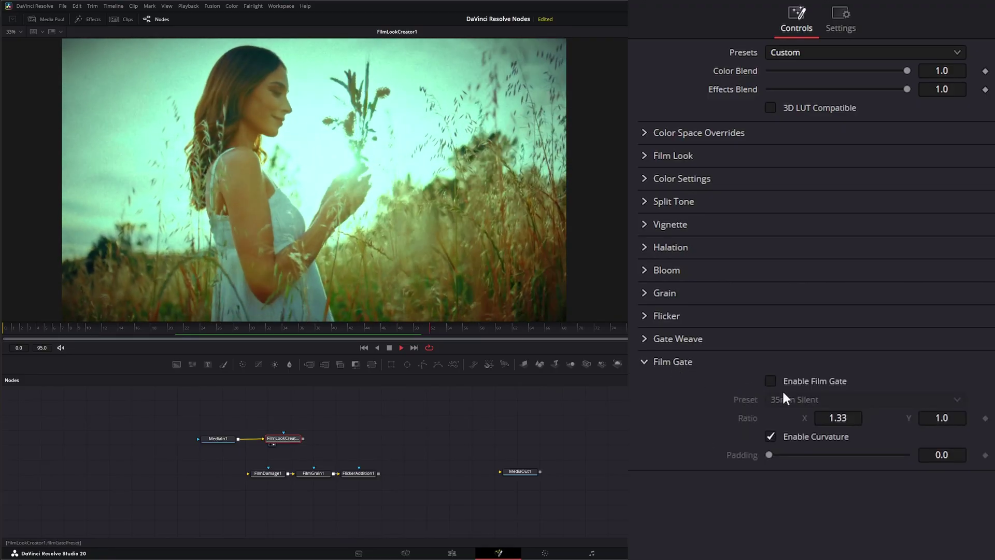
left_click(772, 379)
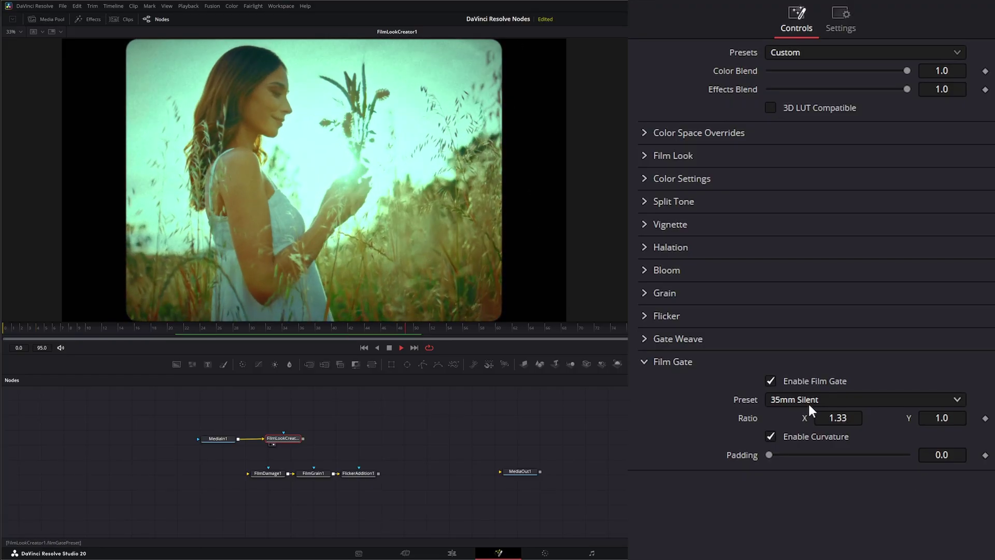
left_click(795, 400)
left_click(819, 437)
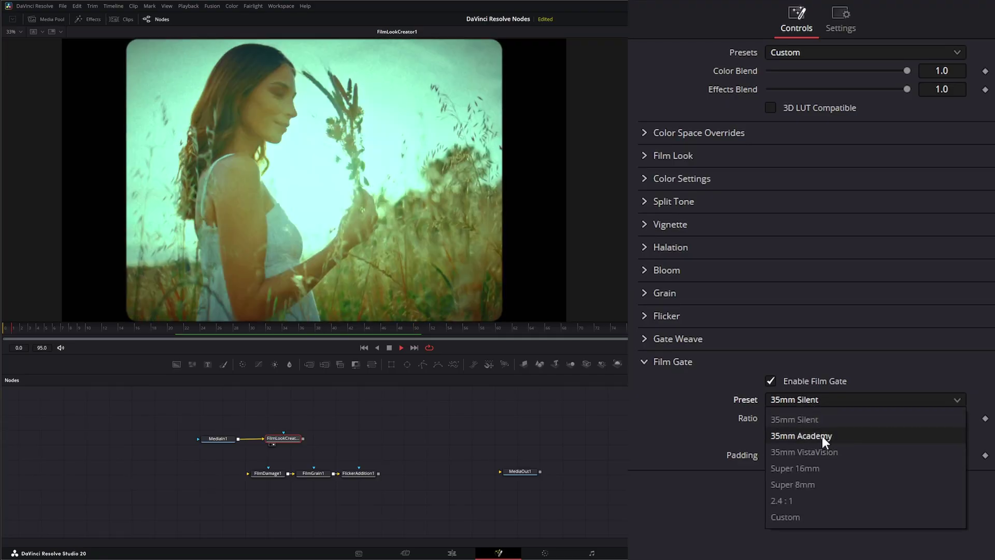
left_click(803, 400)
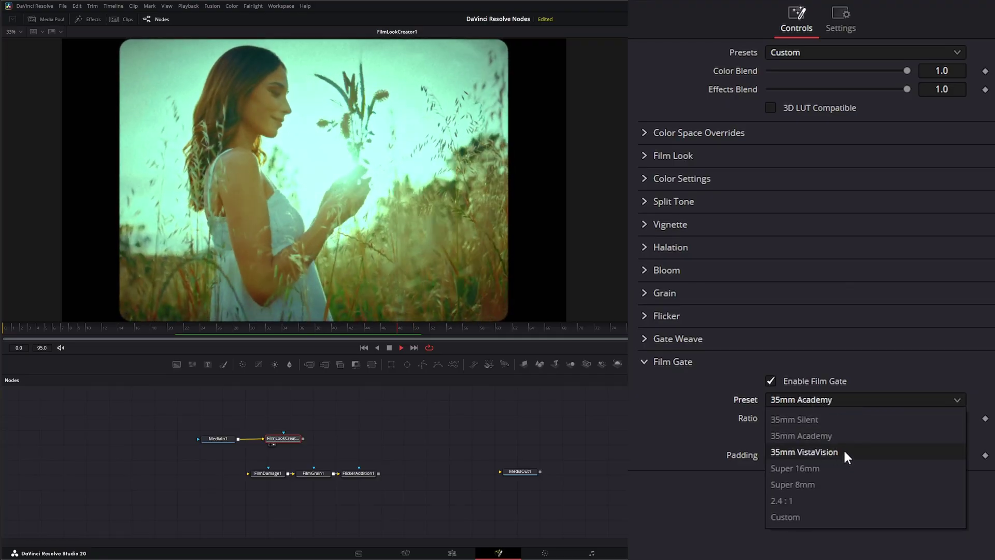
left_click(844, 451)
left_click(804, 399)
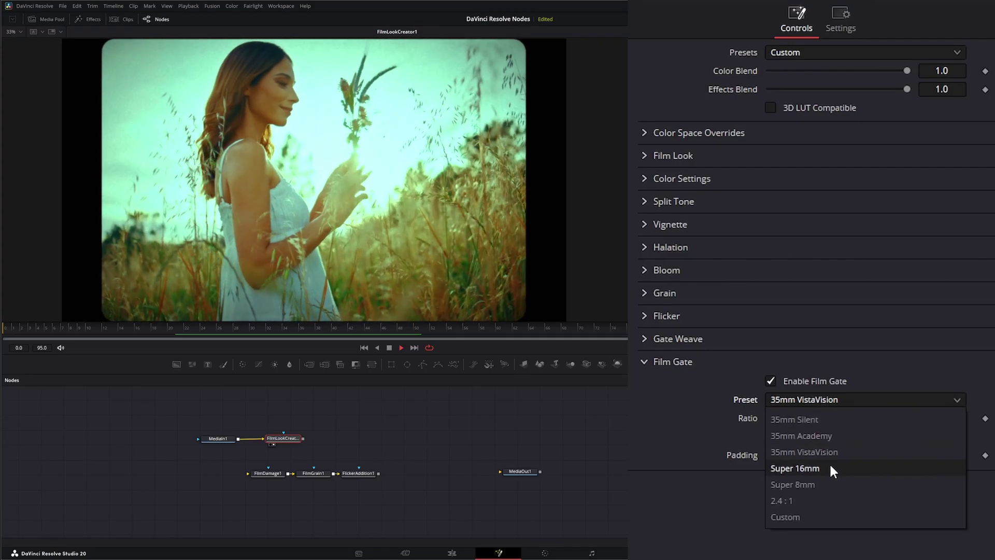
left_click(832, 469)
- Preview the Super 8mm and 2.4 : 1 film gate presets, then settle on Custom
left_click(804, 400)
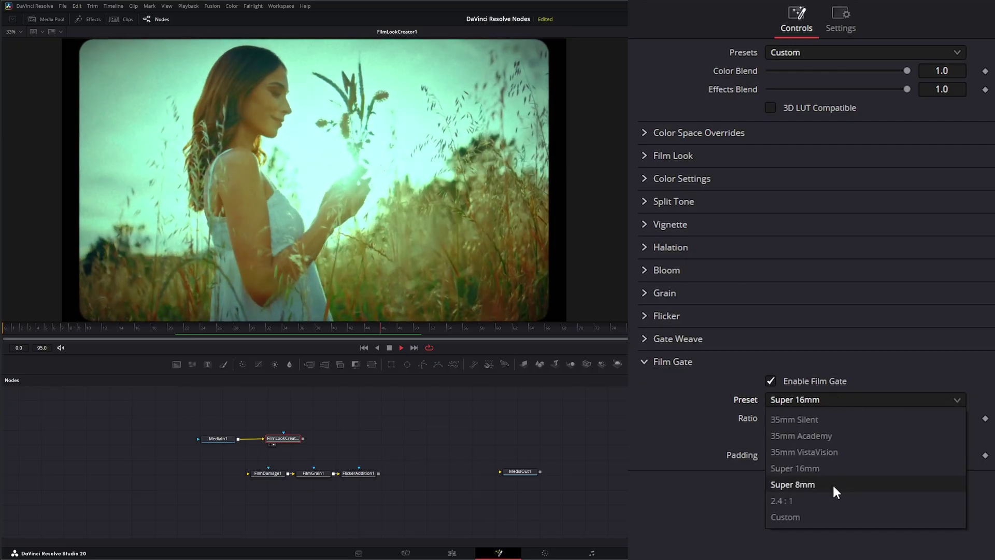
left_click(832, 485)
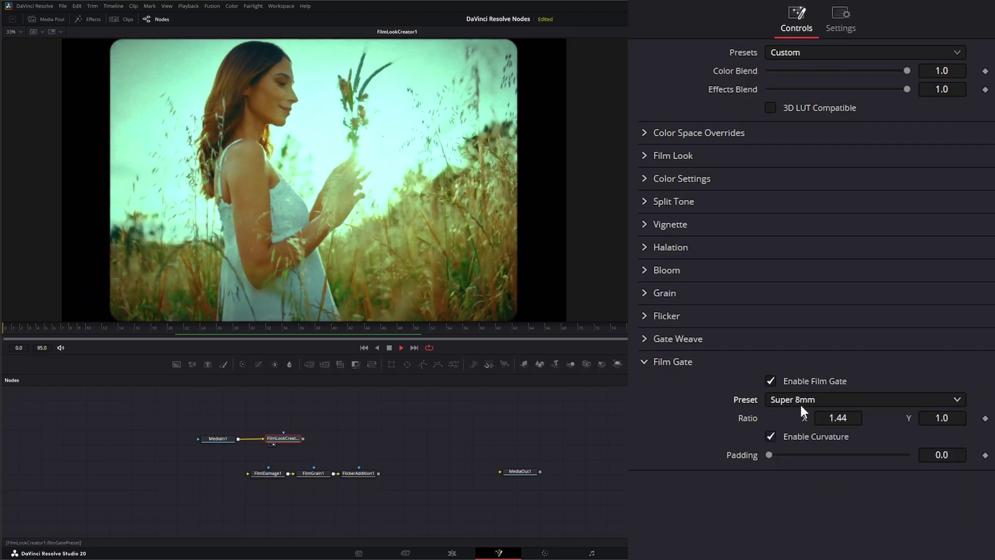
left_click(800, 404)
left_click(809, 500)
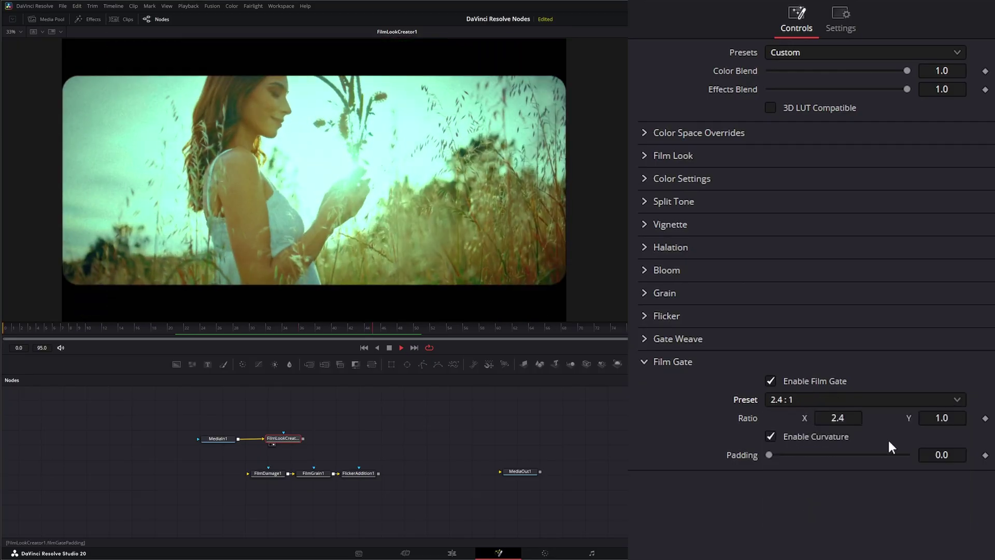
left_click(801, 399)
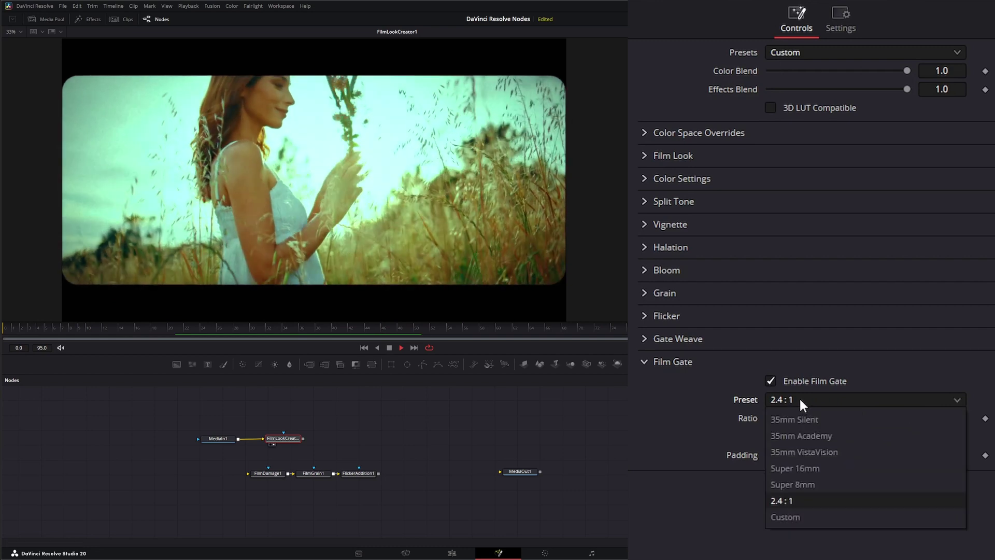
left_click(814, 516)
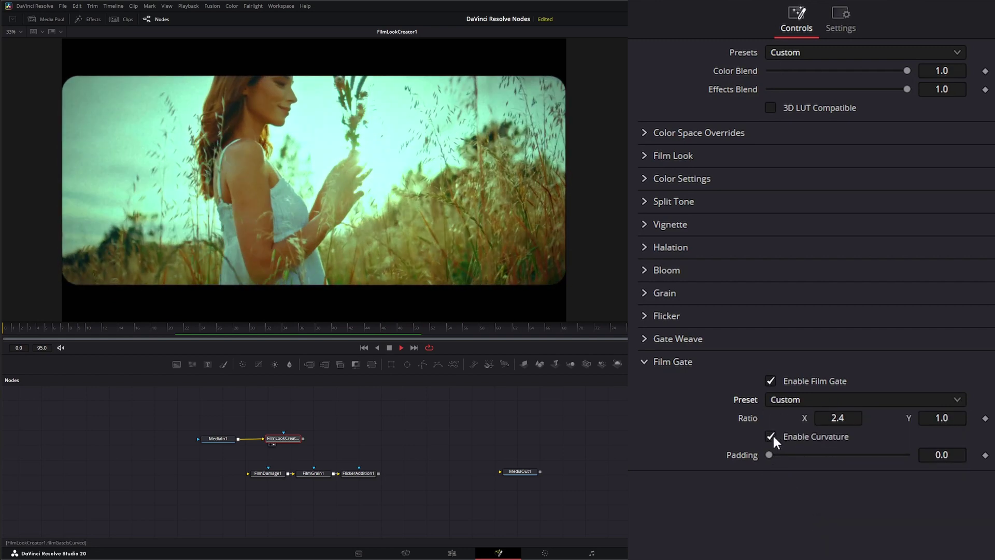
- Switch off film gate curvature, adjust padding, and set Ratio X to about 2.231
left_click(772, 435)
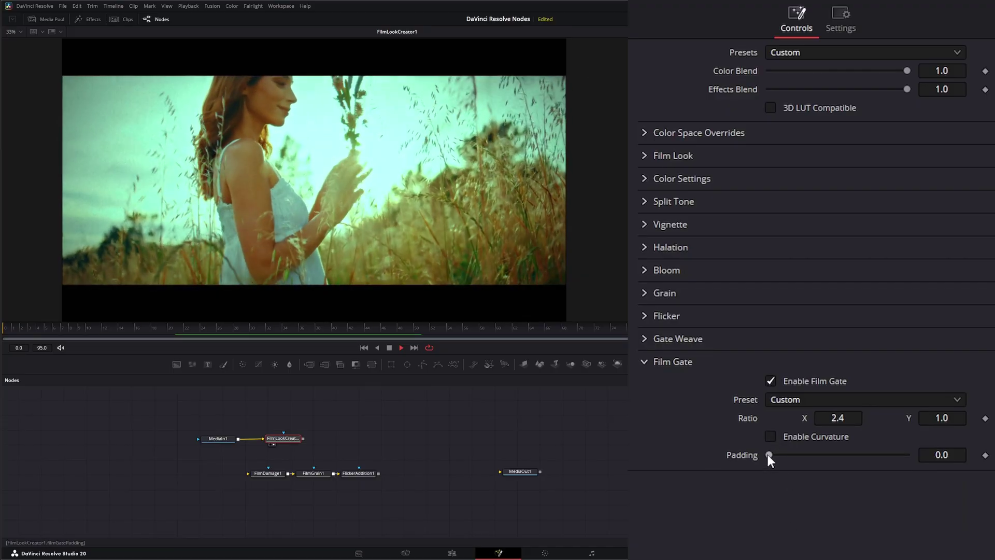
left_click_drag(769, 454, 855, 455)
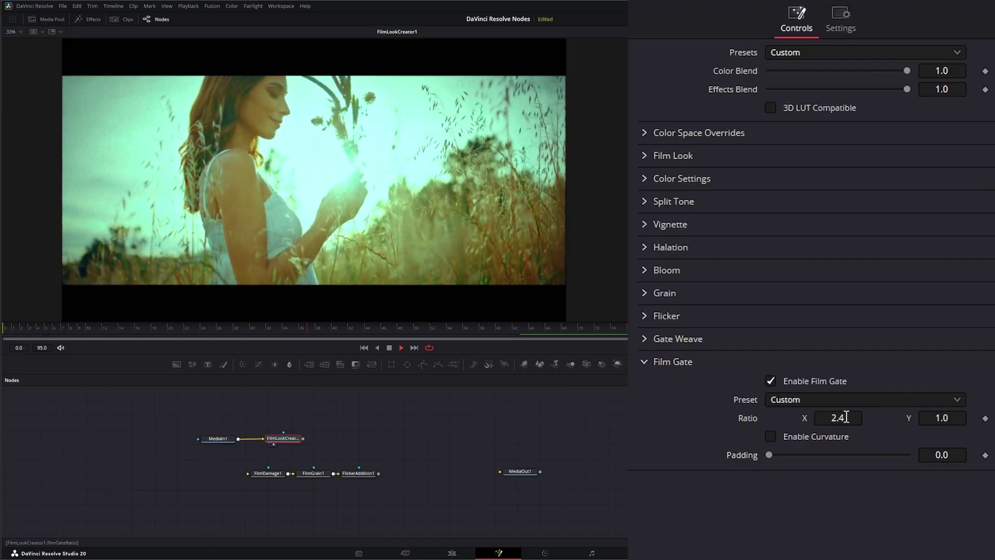
left_click_drag(838, 418, 806, 418)
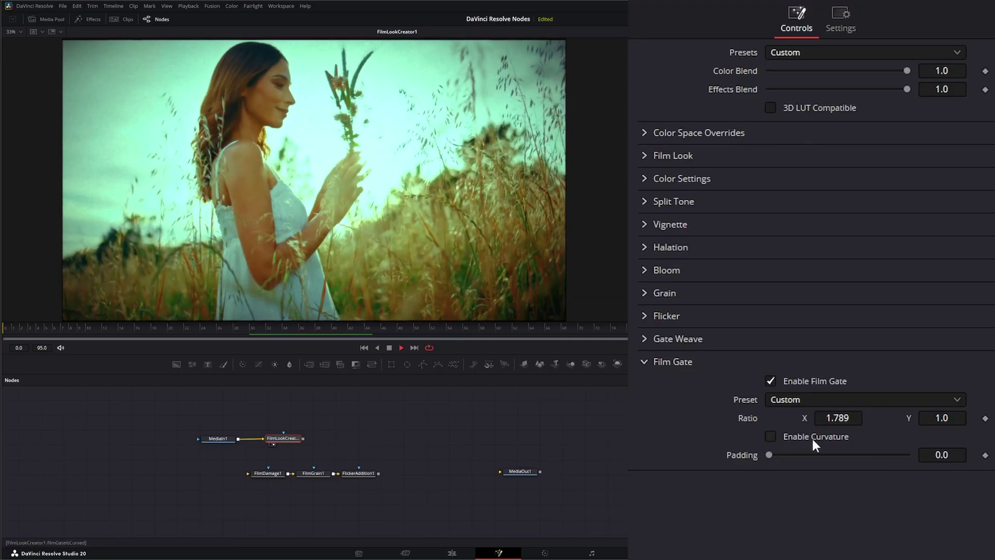
mouse_move(836, 418)
left_mouse_down()
mouse_move(869, 418)
mouse_move(847, 418)
left_mouse_up()
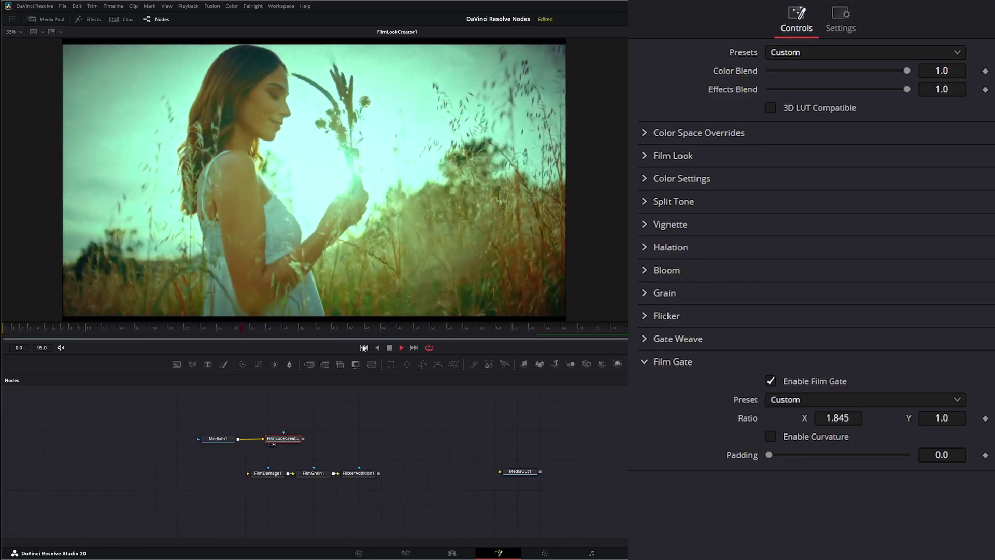
- Keyframe film gate Ratio X at 1.782 on frame 0 and a wider value later, then play back
left_click(389, 347)
left_click(364, 348)
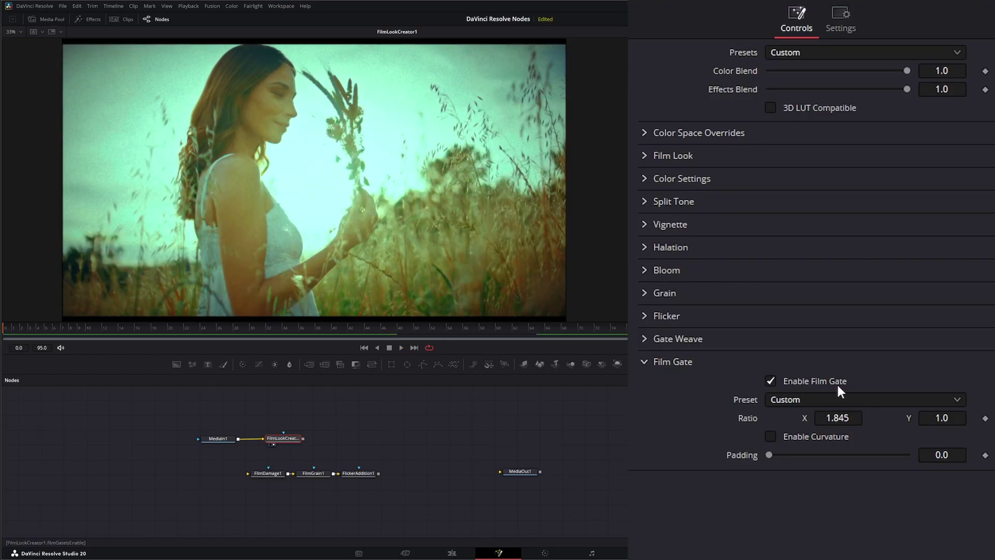
left_click_drag(860, 418, 855, 418)
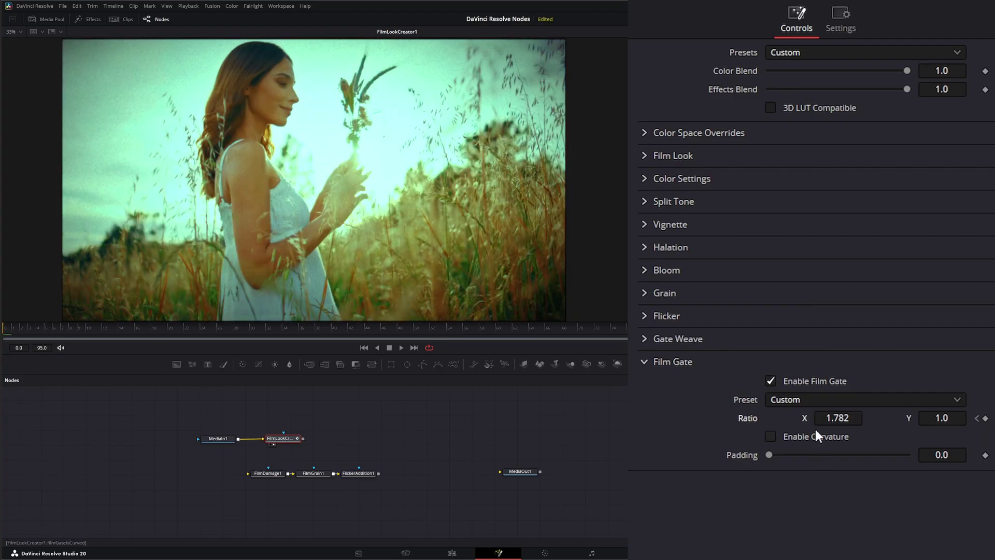
left_click_drag(845, 417, 879, 418)
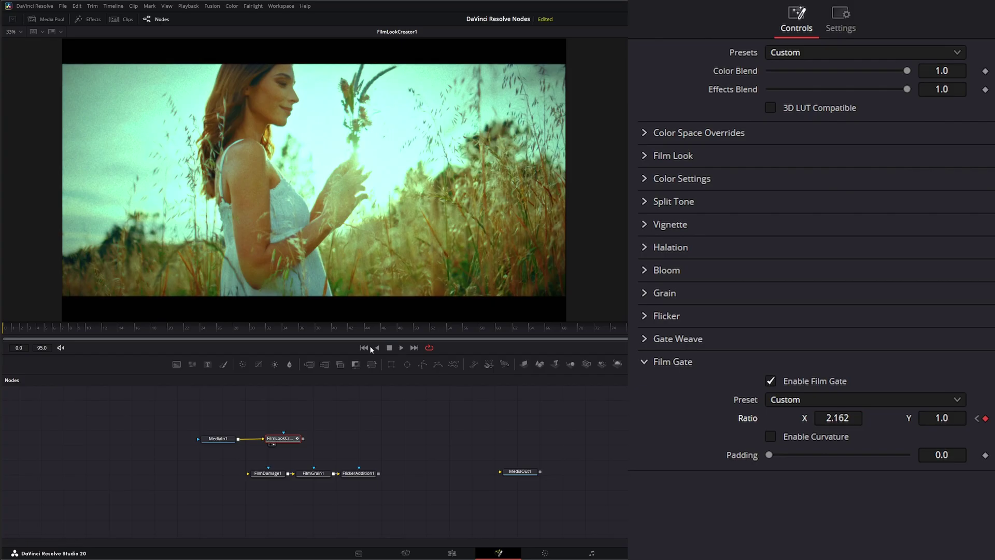
left_click(367, 347)
left_click(402, 347)
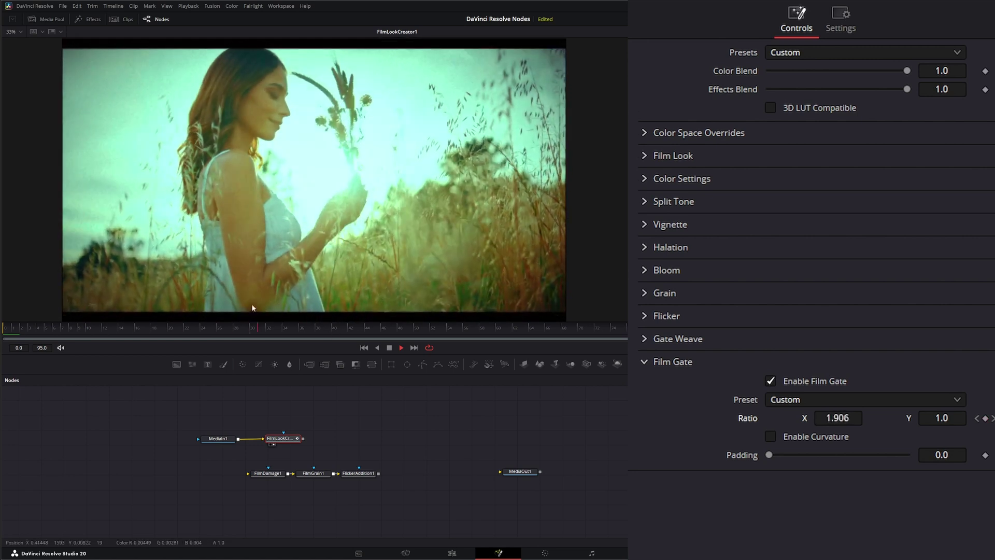
- Select the FilmDamage1 node and show its result in the viewer
left_click(390, 348)
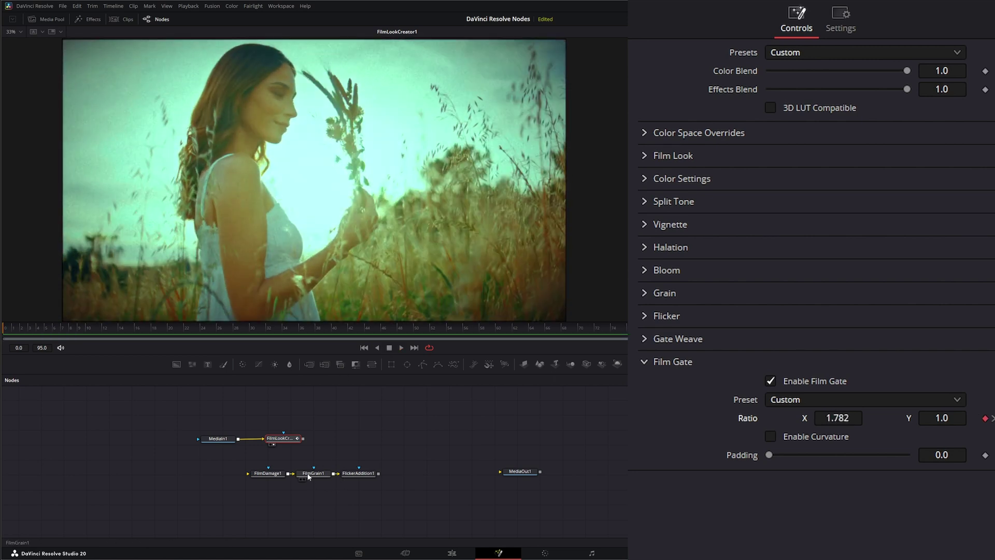
left_click(308, 475)
left_click(276, 474)
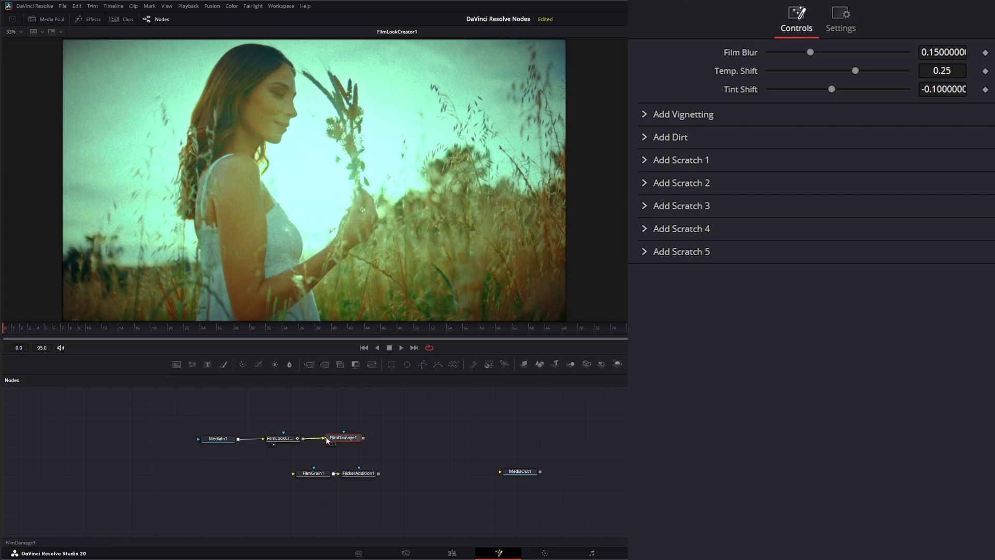
left_click_drag(342, 441, 343, 441)
key("1")
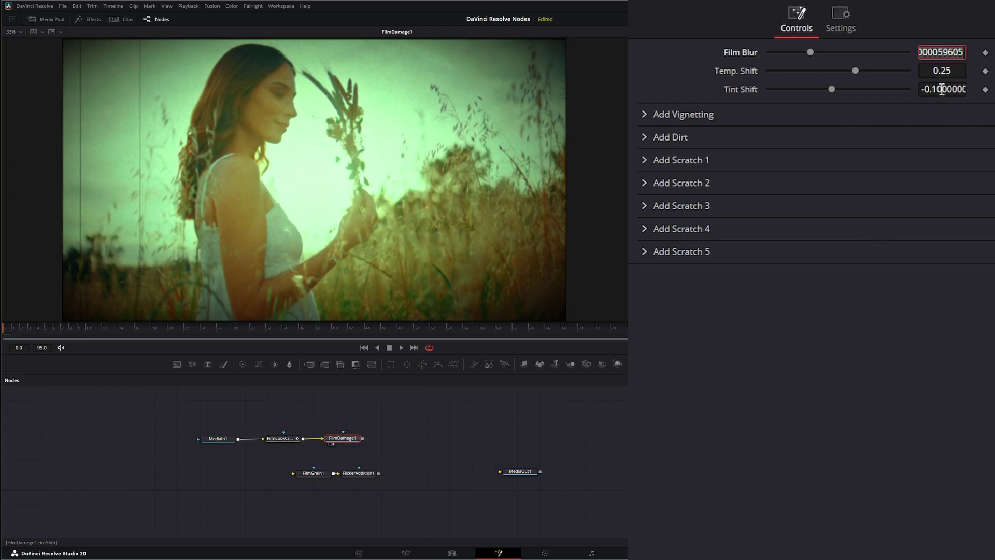
- Set FilmDamage1 Film Blur, Temp. Shift and Tint Shift to 0, glance at Add Vignetting, and play
left_click(948, 70)
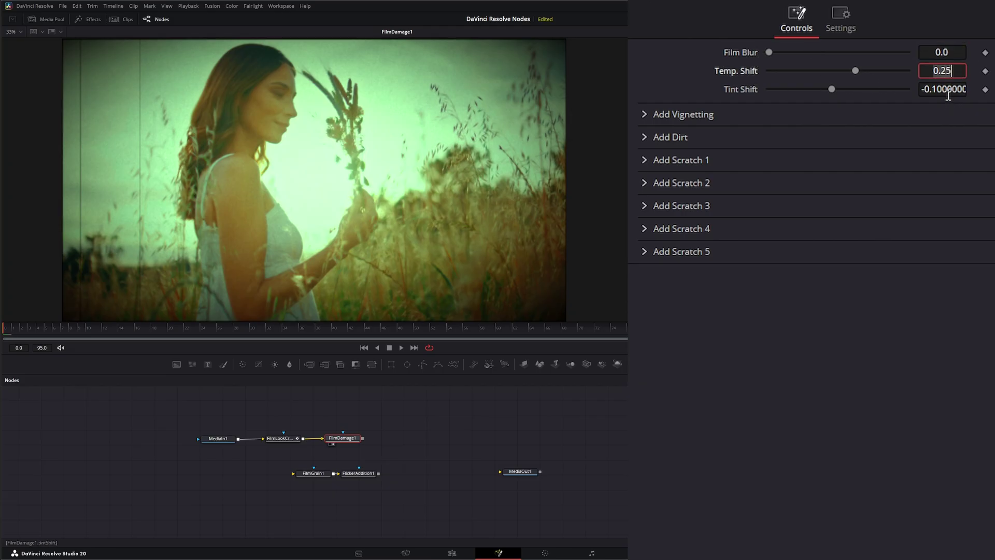
type("0")
left_click(945, 89)
key("Return")
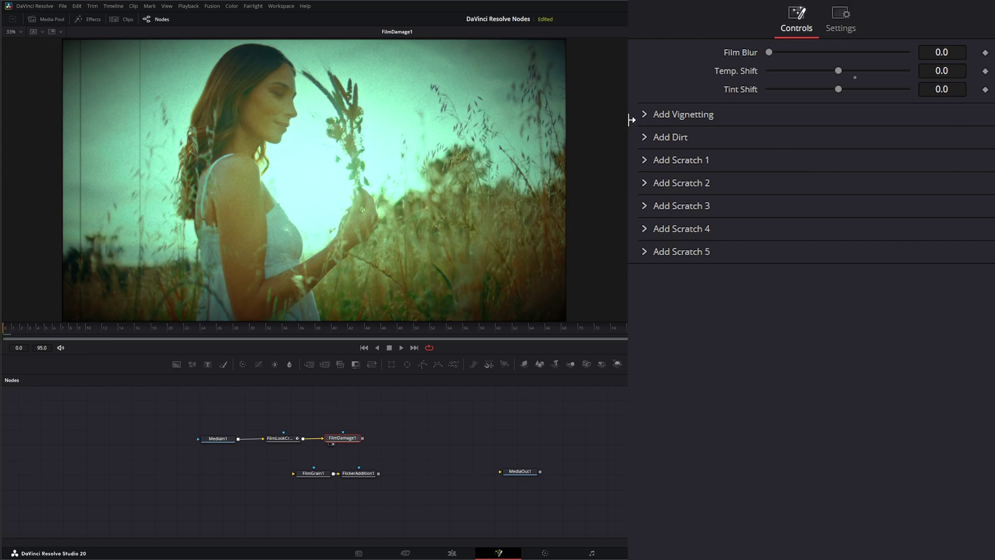
left_click(643, 114)
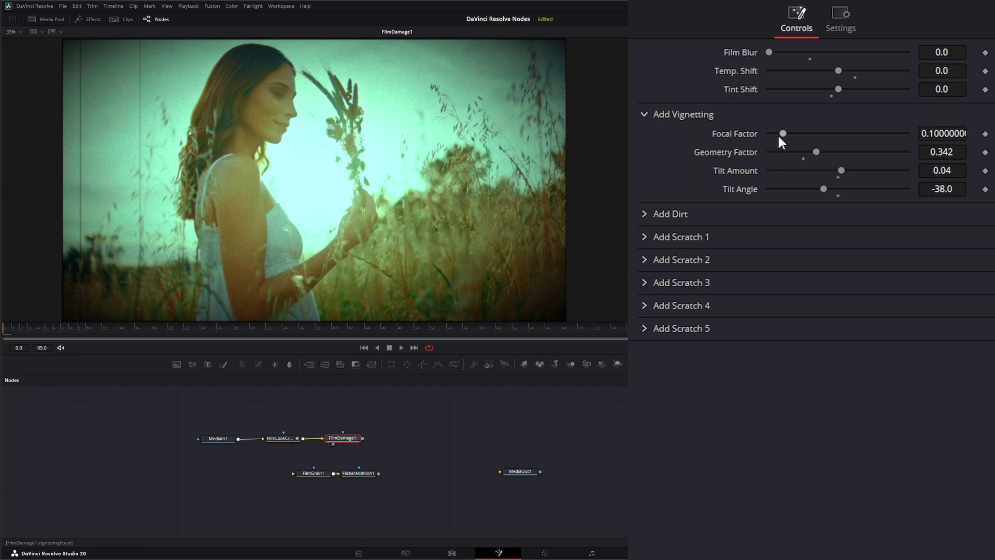
left_click(643, 113)
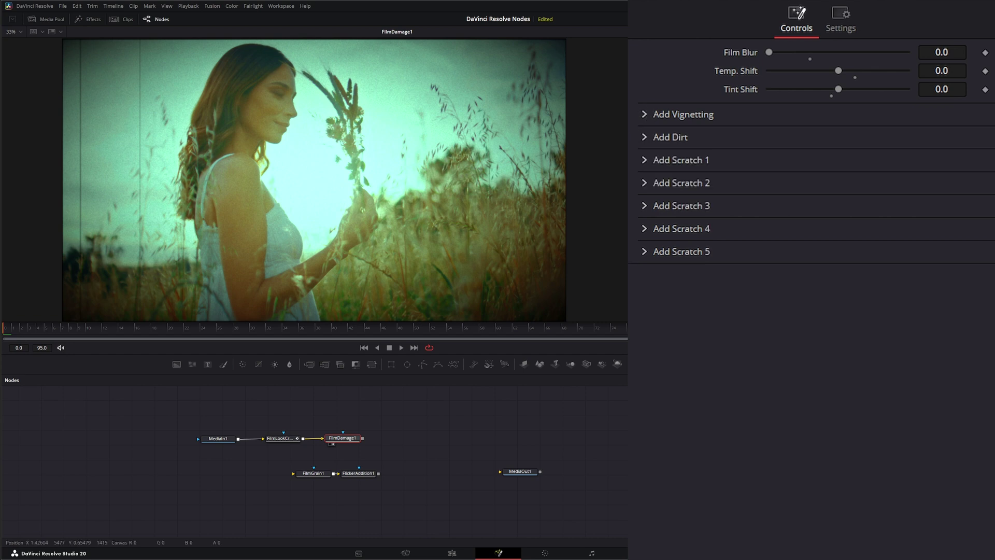
left_click(401, 349)
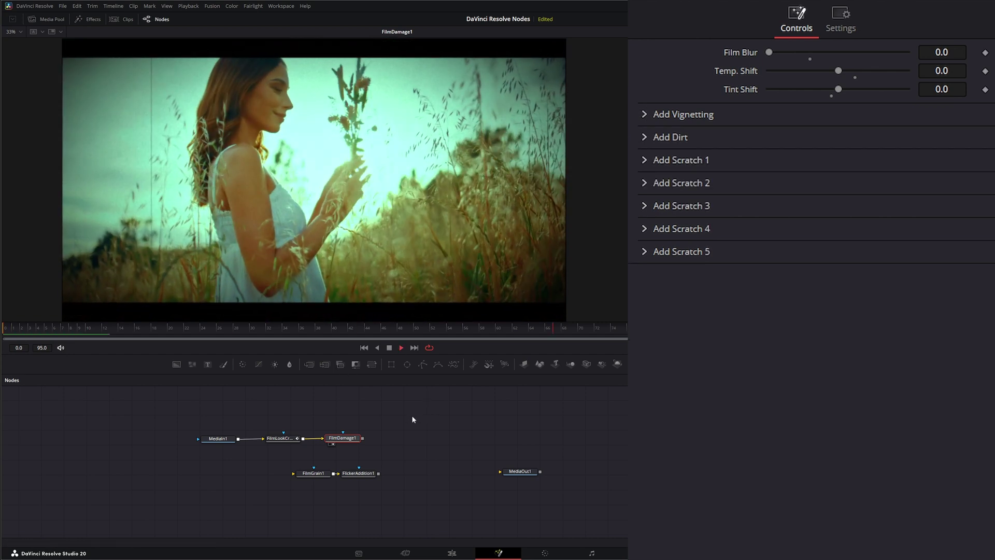
- Box-select the FilmLookCreator1 node to show its settings in the Inspector
left_click_drag(253, 405, 299, 456)
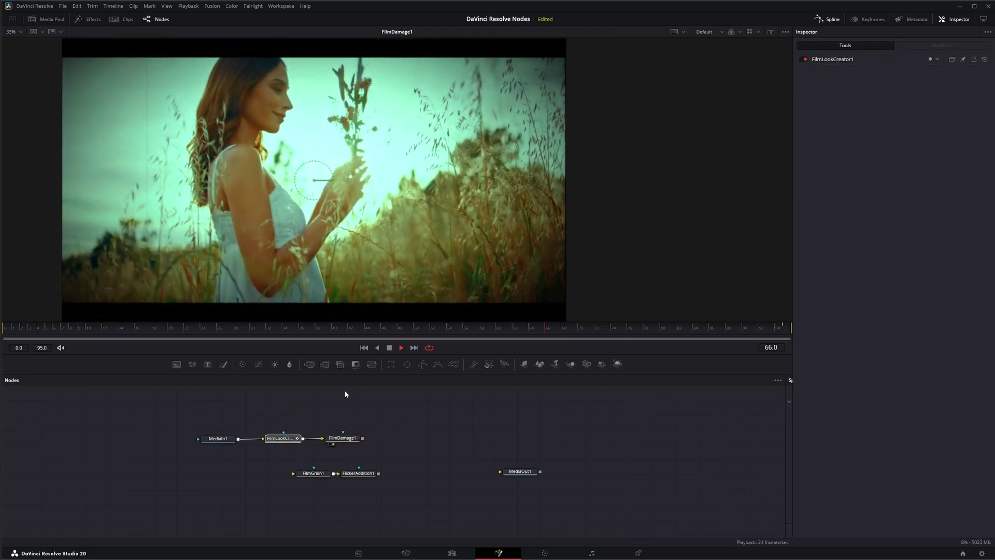